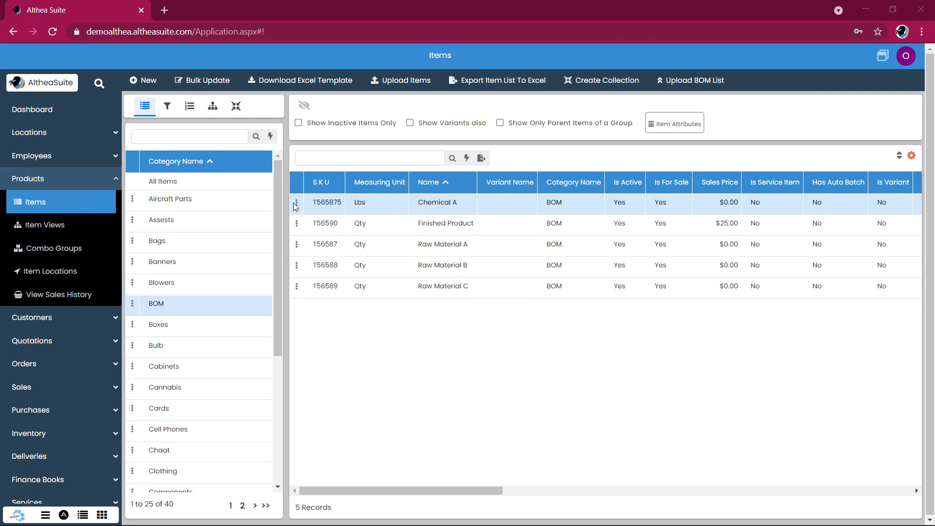
Open the Chemical A item and examine its batch option, measuring units and pricing, then close it without changes.
double_click(322, 205)
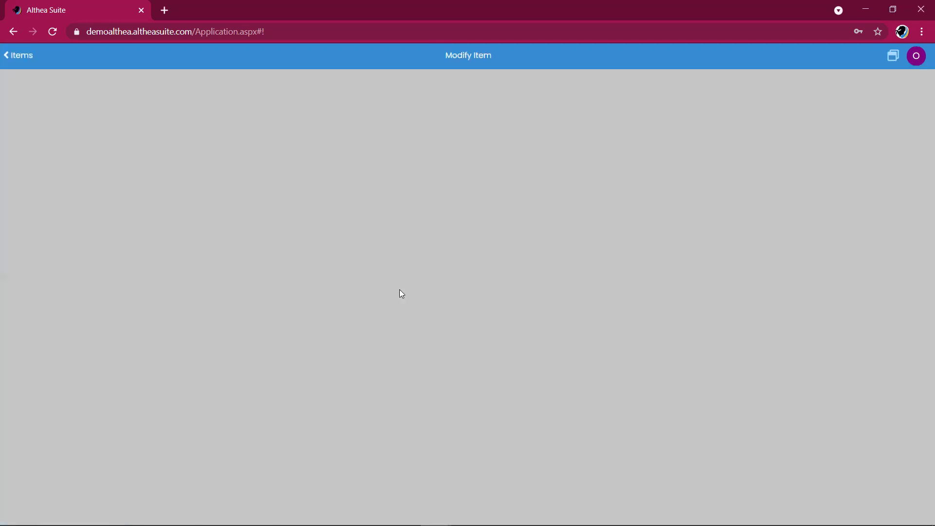
scroll(400, 290, down, 2)
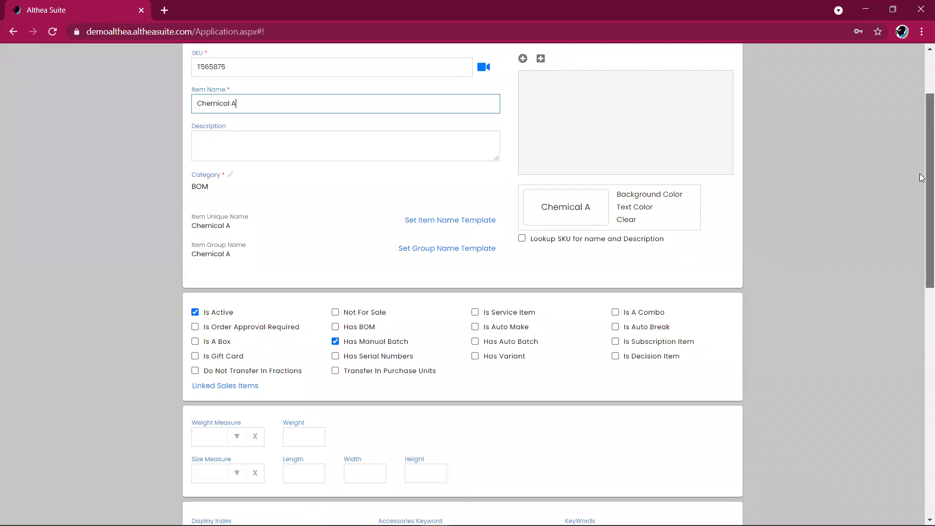
scroll(923, 285, up, 3)
drag(922, 137, 923, 364)
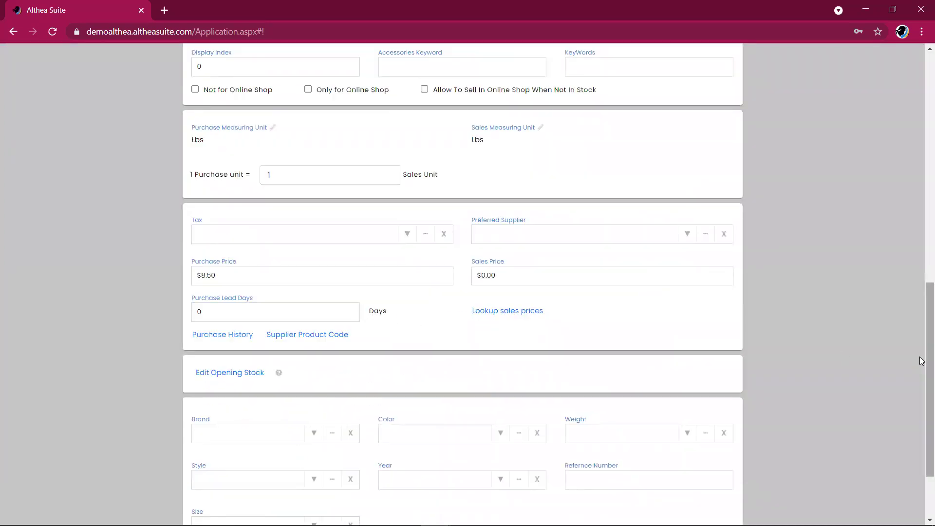
drag(923, 364, 922, 93)
click(729, 116)
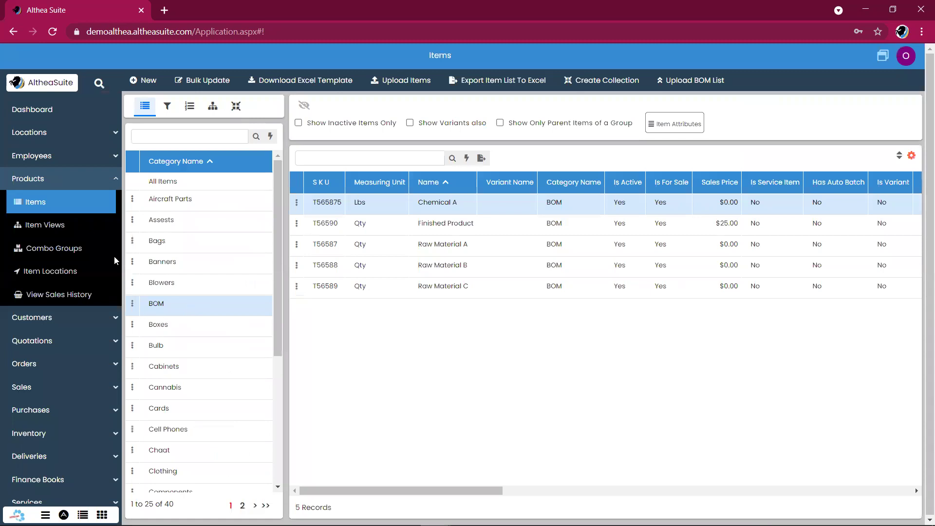
Go to the Purchases list and start a new purchase.
click(110, 186)
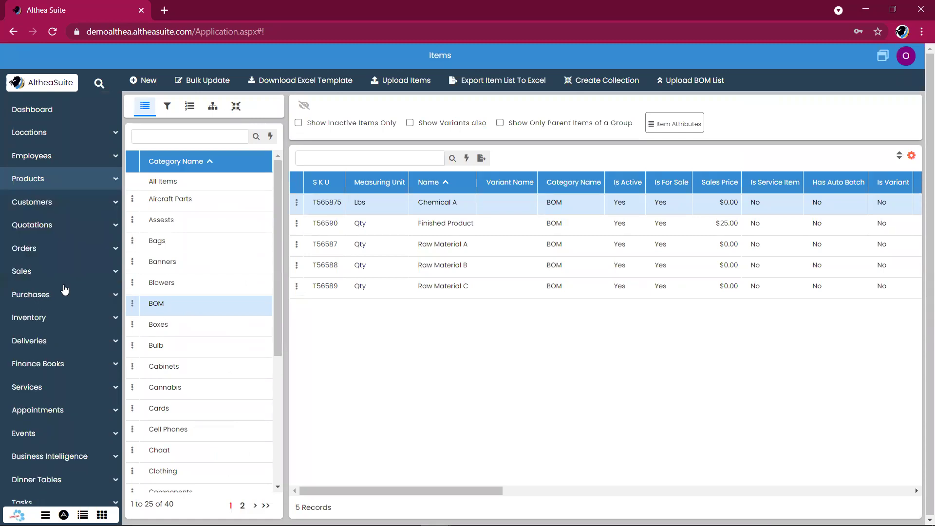
scroll(66, 244, down, 2)
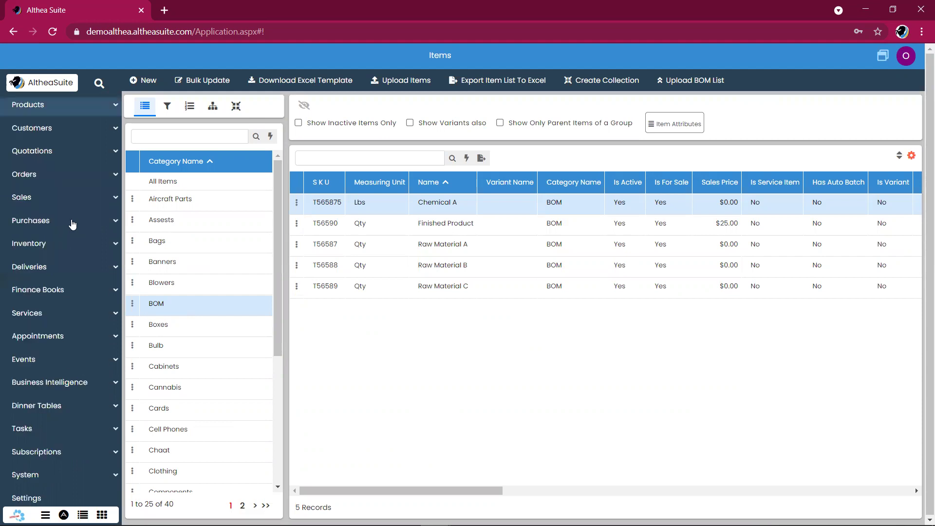
click(72, 224)
click(58, 295)
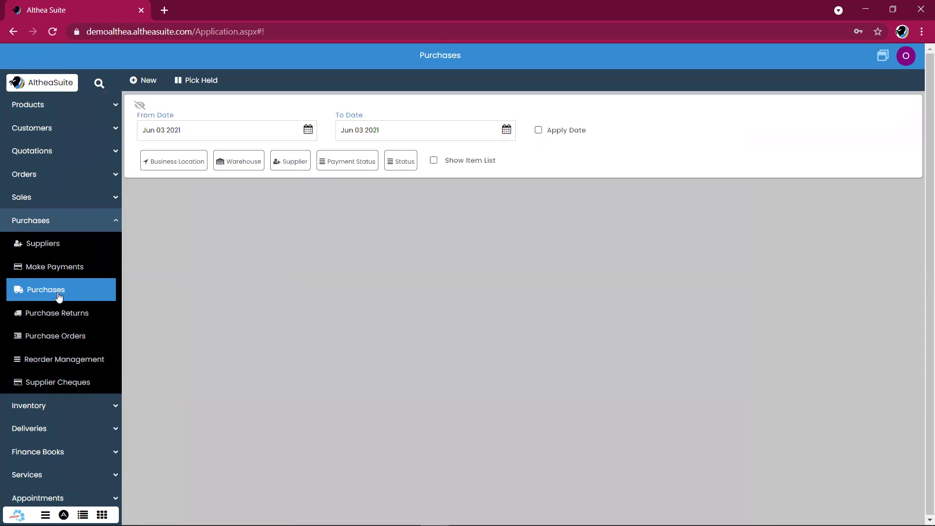
click(145, 82)
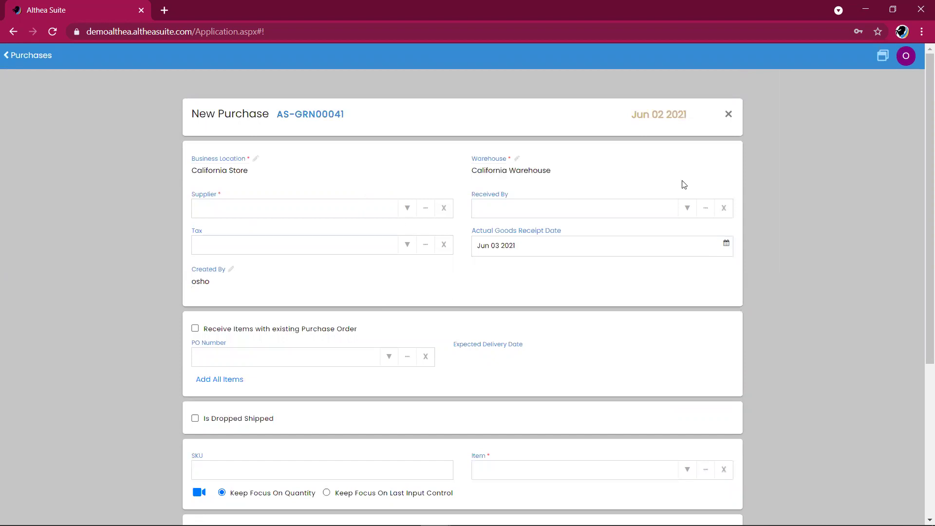
Set HD Supplier as the supplier of the new purchase.
scroll(443, 155, down, 2)
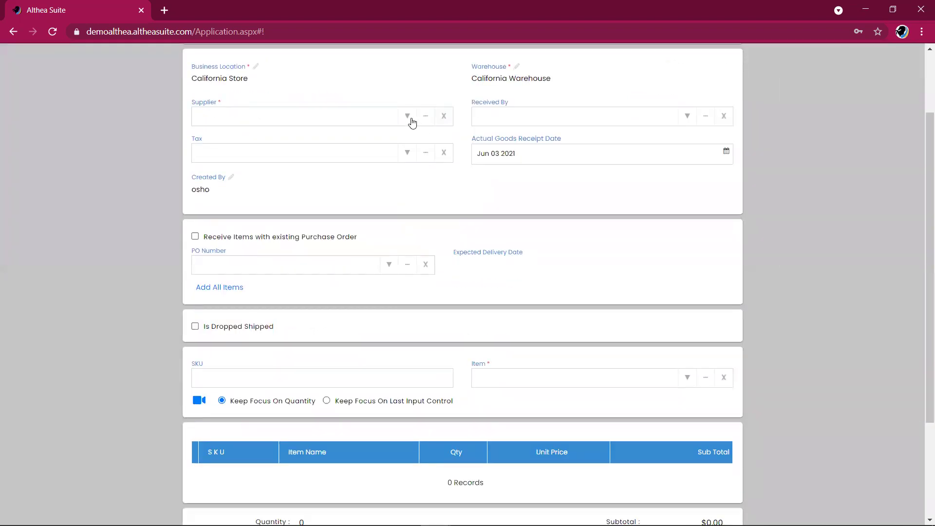
click(412, 122)
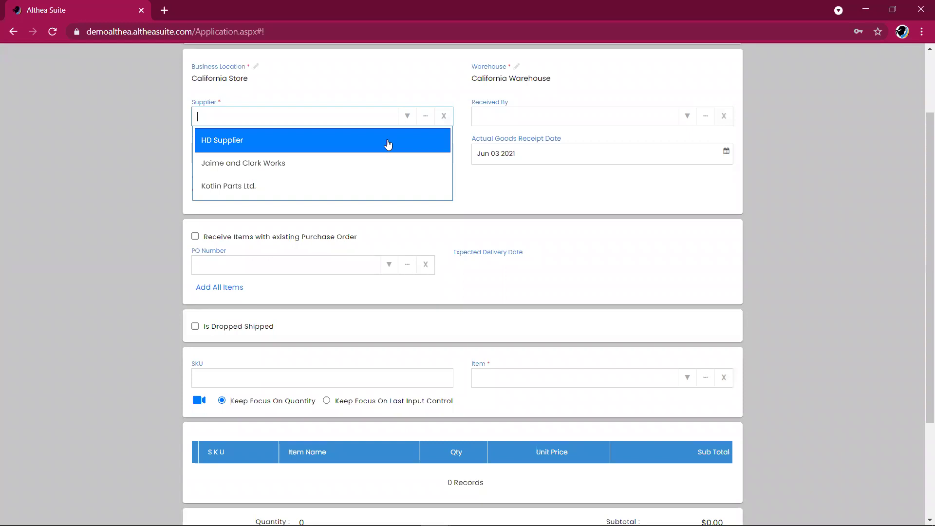
click(388, 144)
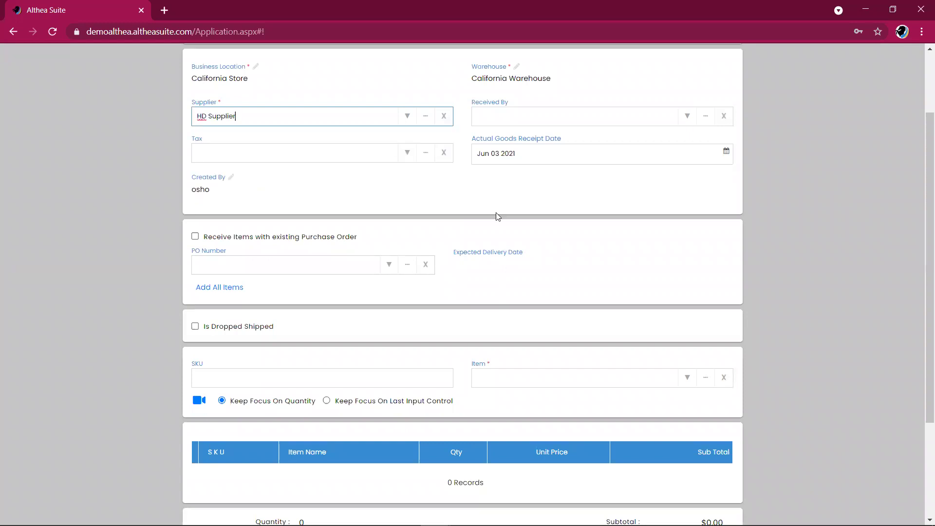
Find Chemical A by name and add it as an item of the HD Supplier purchase.
scroll(497, 213, down, 1)
click(383, 303)
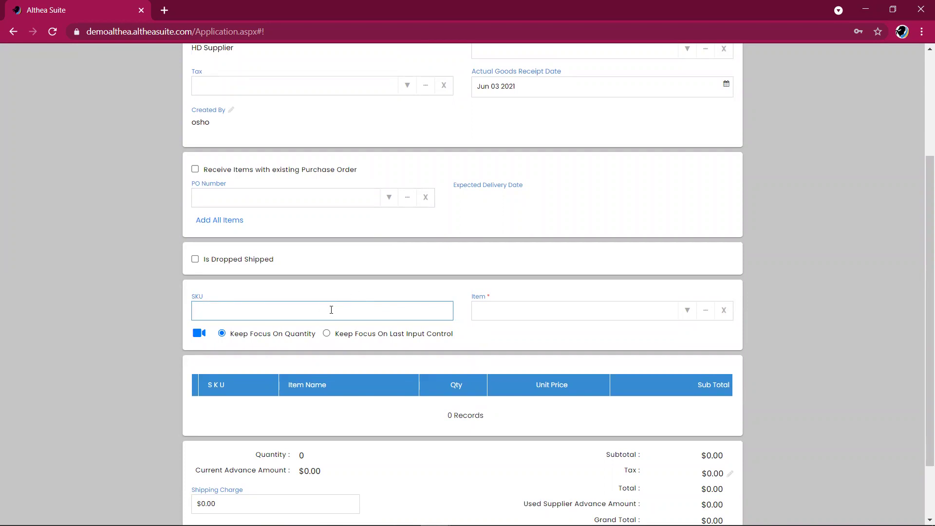
click(504, 305)
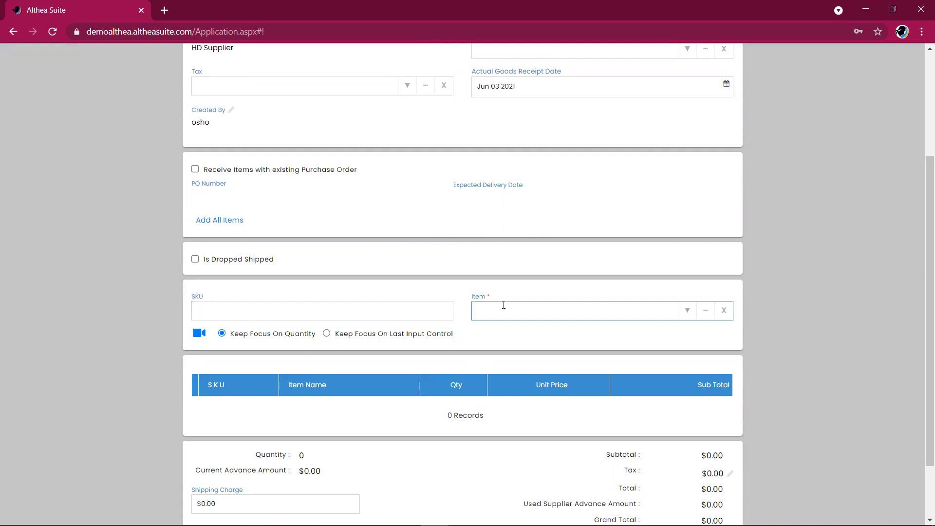
text(chemi)
click(516, 334)
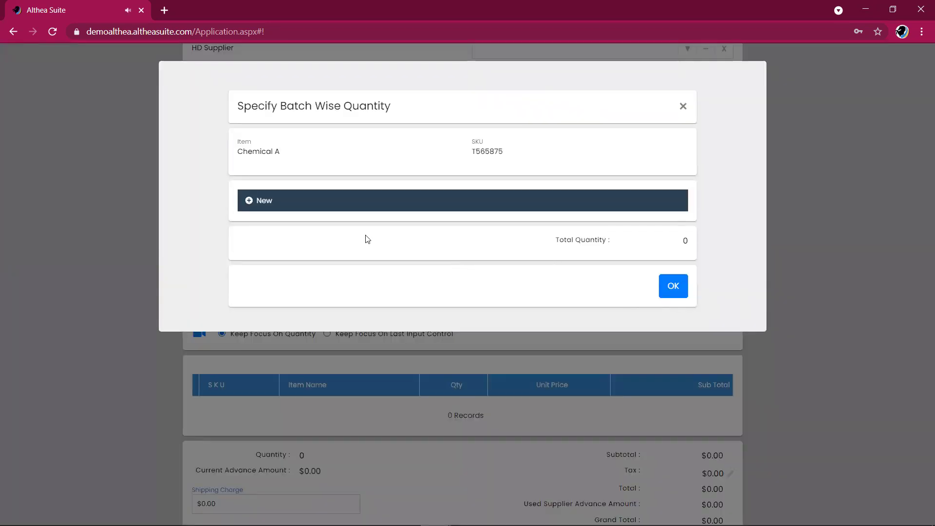
Add batch 63566 for Chemical A, manufactured on May 03 2021 and expiring 8 months after manufacture.
click(253, 202)
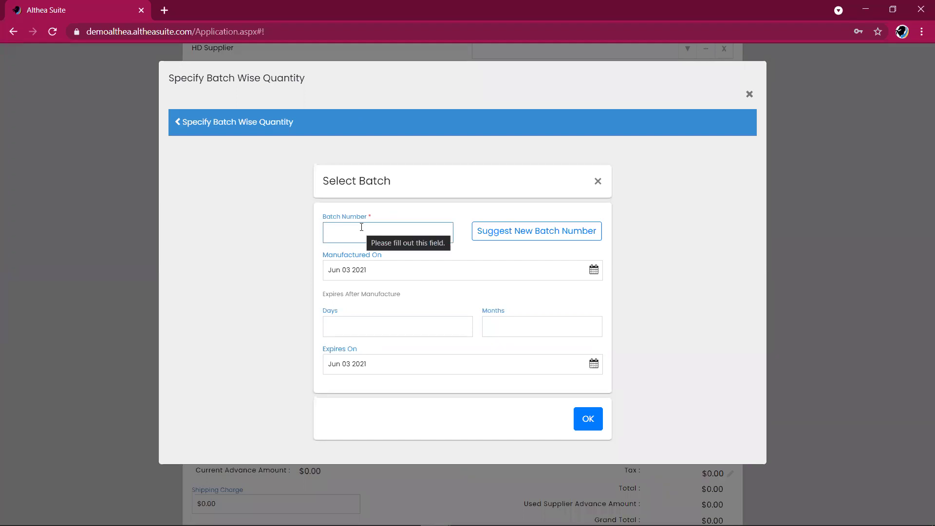
text(63566)
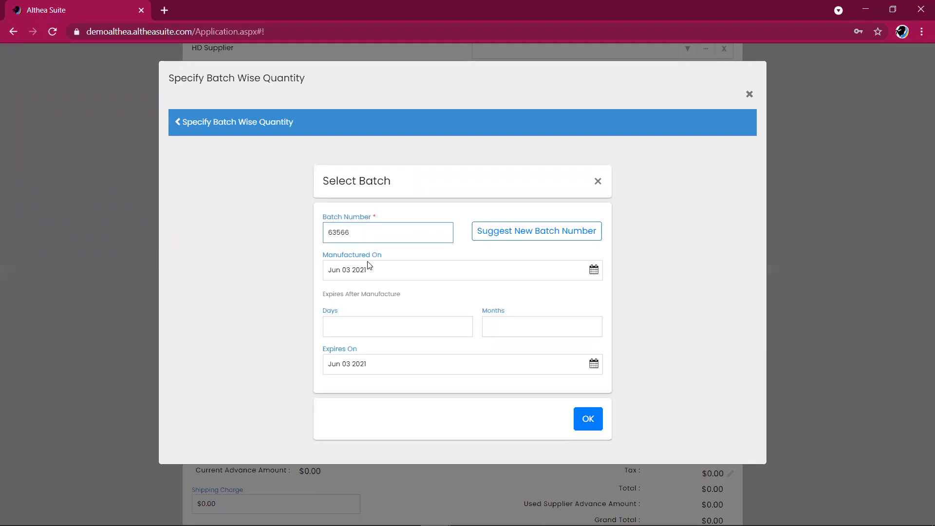
click(489, 272)
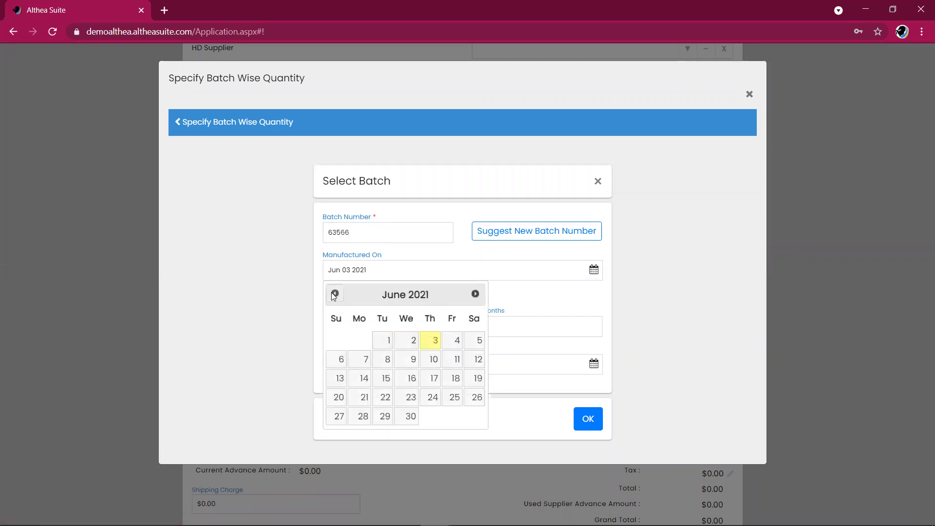
click(336, 294)
click(361, 361)
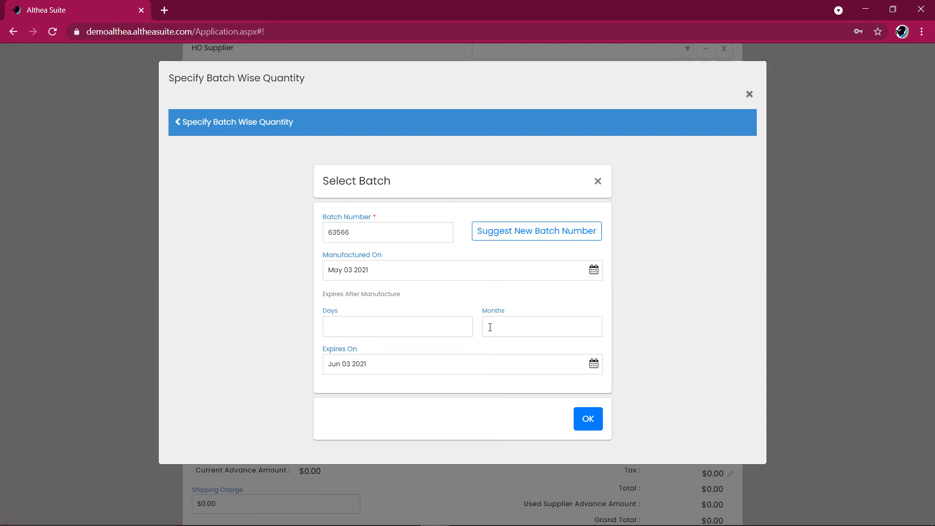
click(492, 328)
text(8)
click(588, 419)
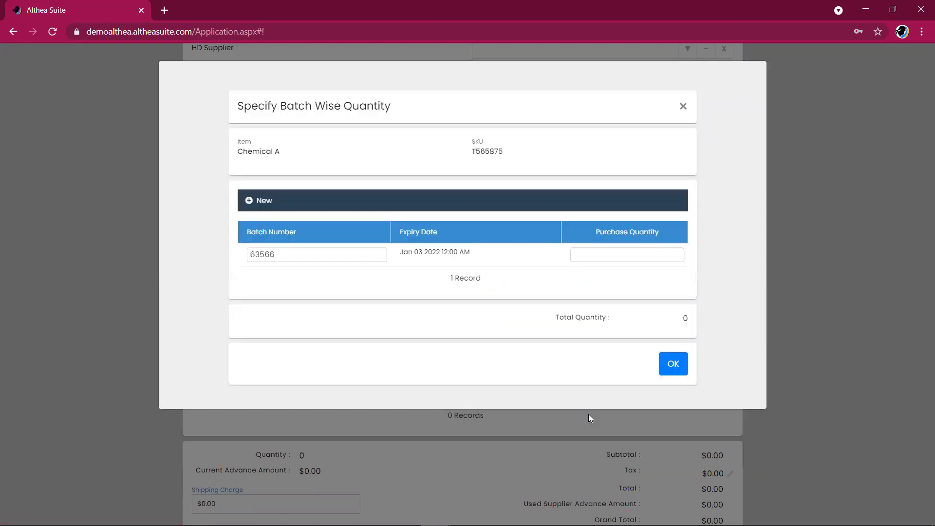
Set the purchase quantity of batch 63566 to 20 and confirm the batch-wise quantities.
click(602, 256)
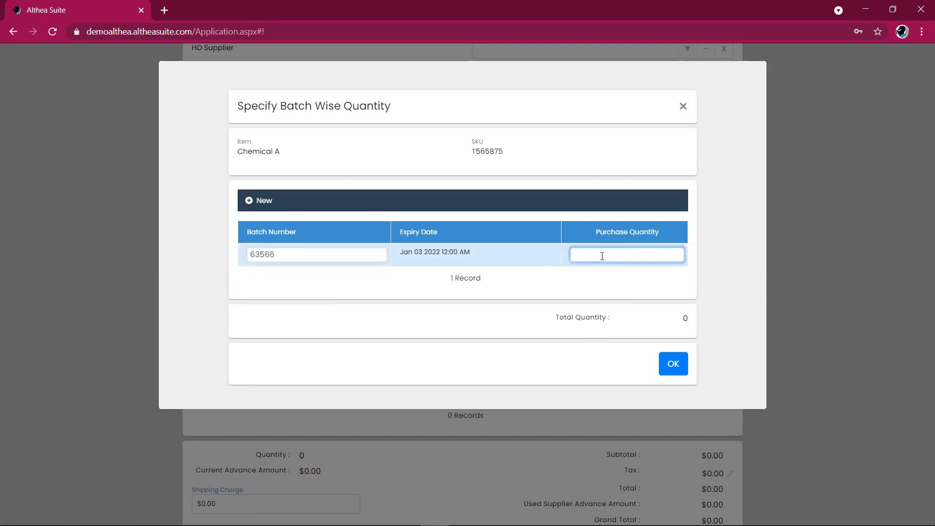
text(20)
click(668, 363)
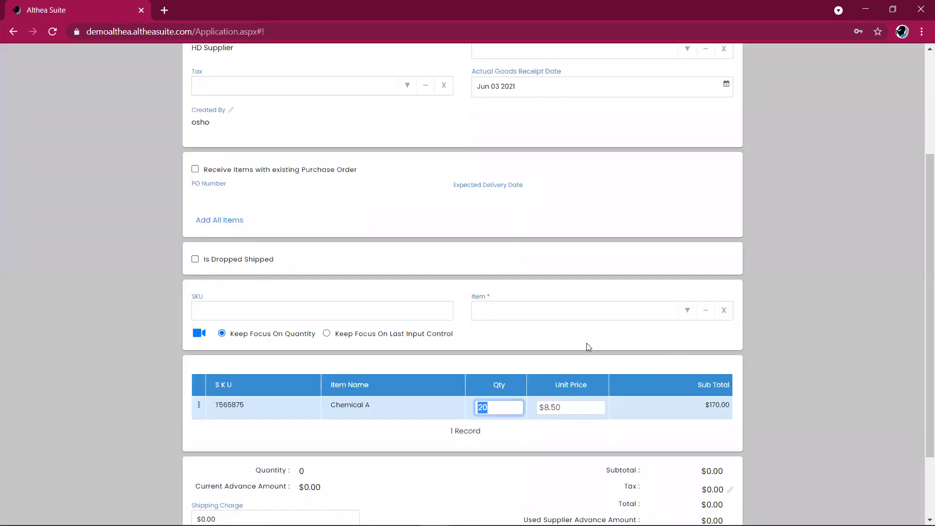
Check the selected supplier and the purchase totals, and create the HD Supplier purchase.
drag(922, 225, 920, 198)
click(282, 131)
drag(238, 129, 195, 129)
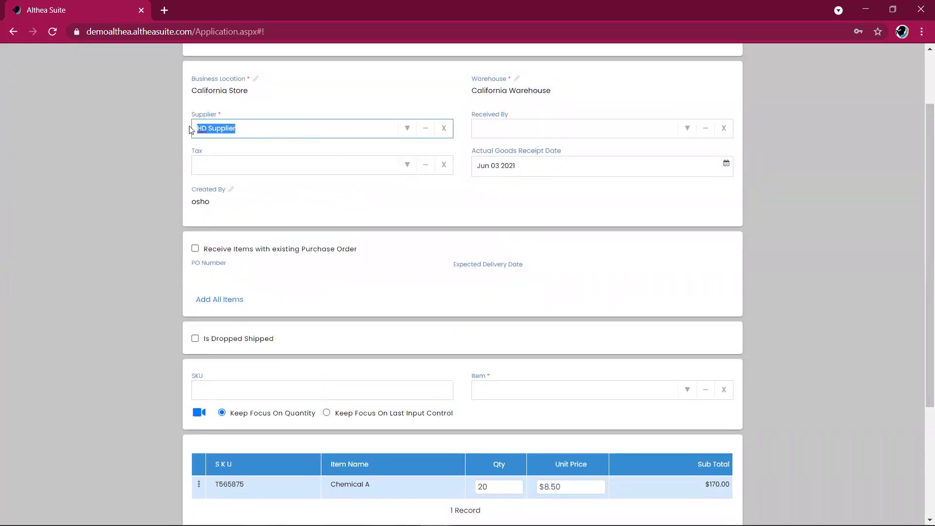
click(254, 128)
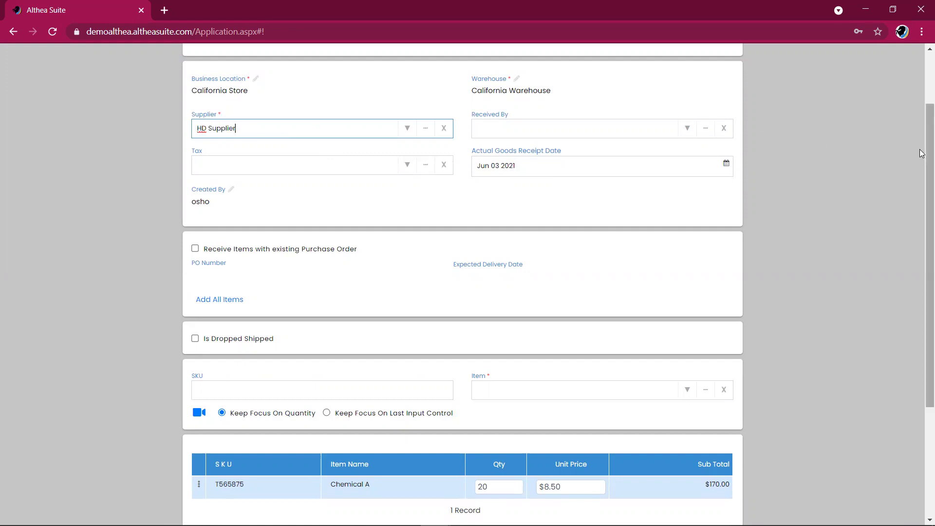
scroll(923, 266, down, 4)
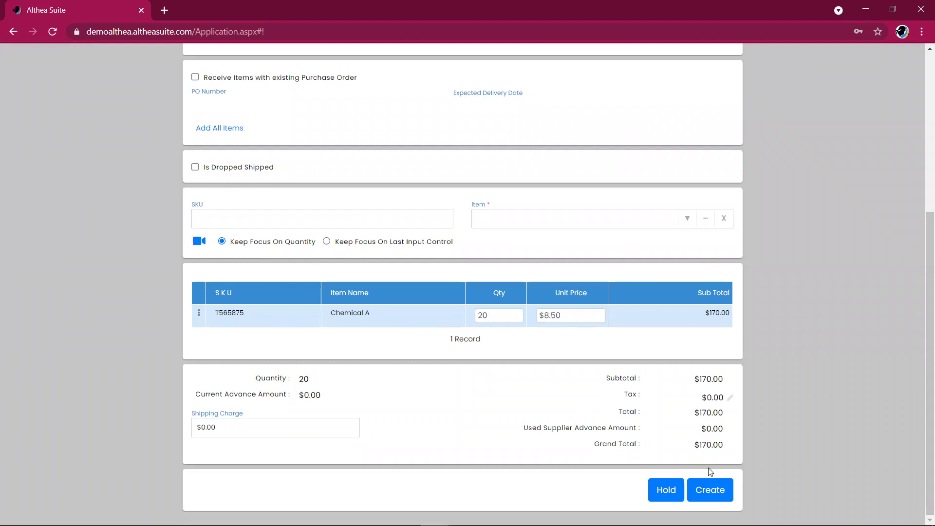
click(710, 490)
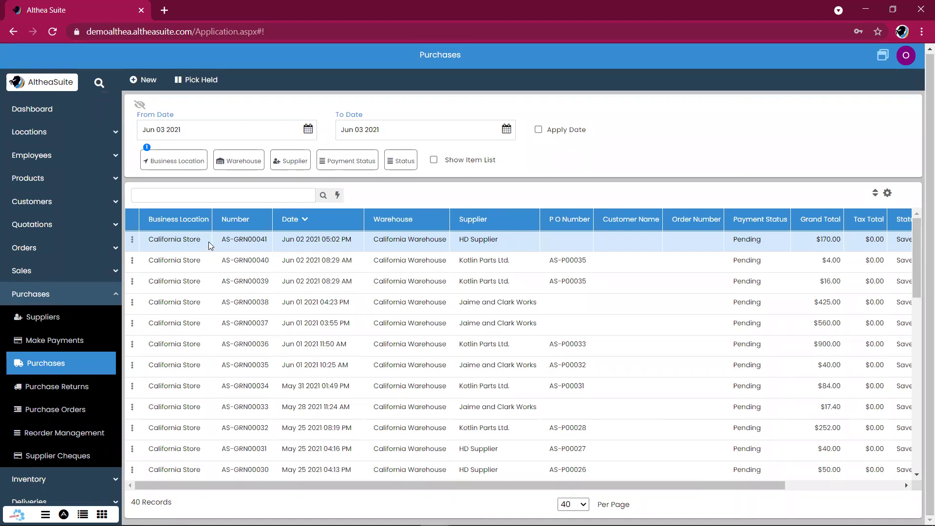
Start another new purchase with Kotlin Parts Ltd. as the supplier.
click(140, 83)
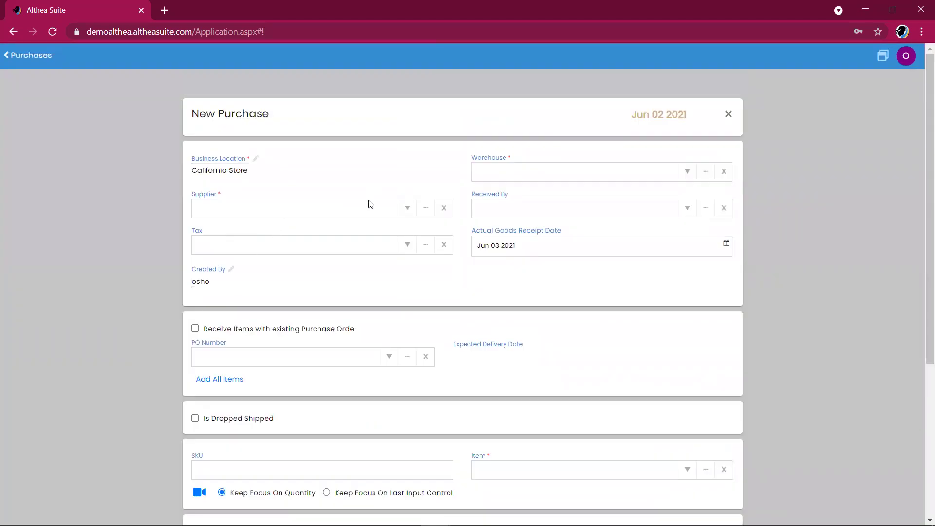
click(408, 211)
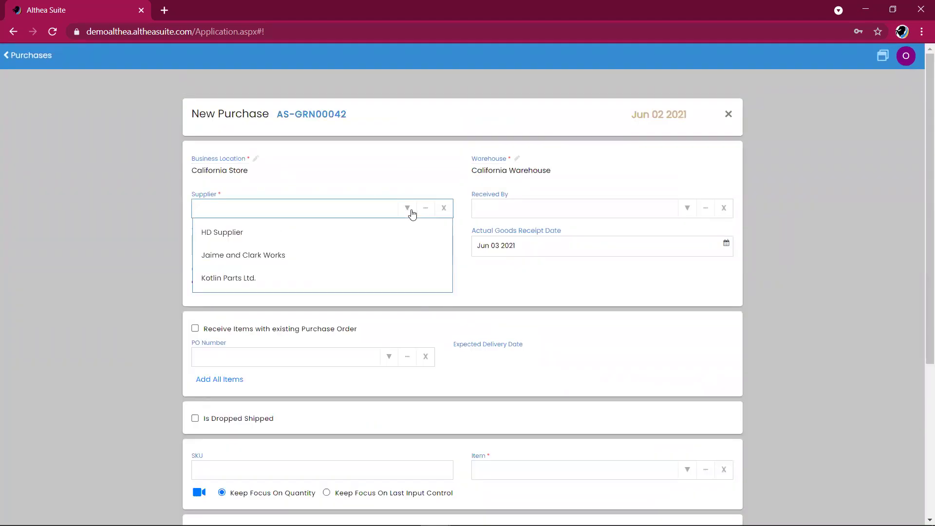
click(384, 276)
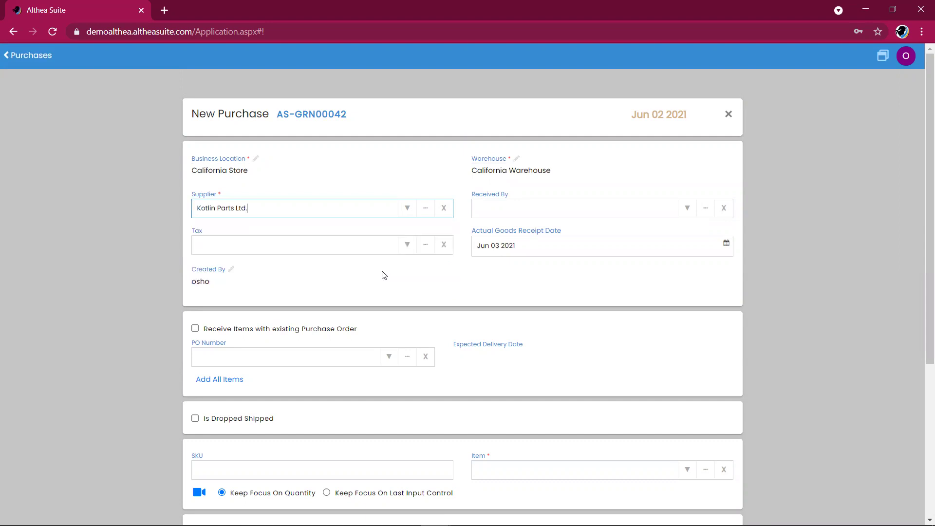
Find Chemical A by name and add it as an item of the Kotlin Parts Ltd. purchase.
scroll(648, 281, down, 3)
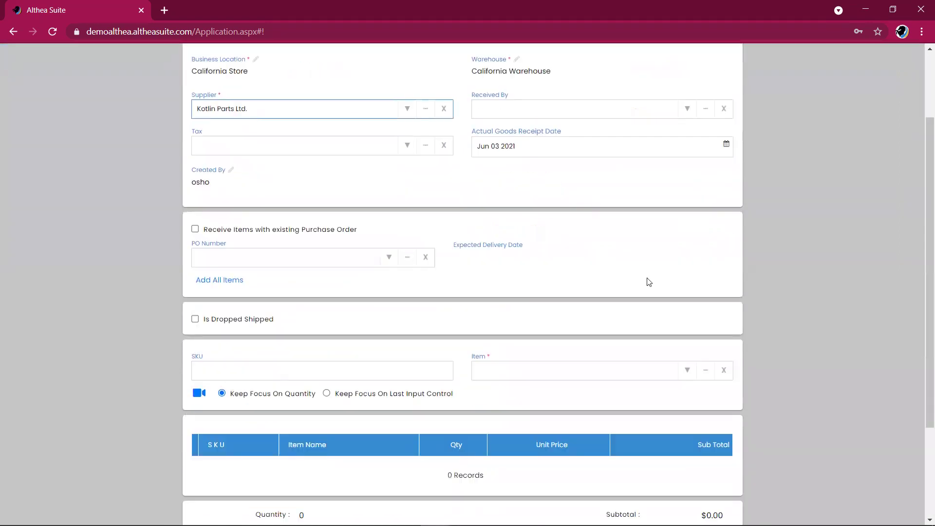
scroll(648, 281, down, 2)
click(563, 271)
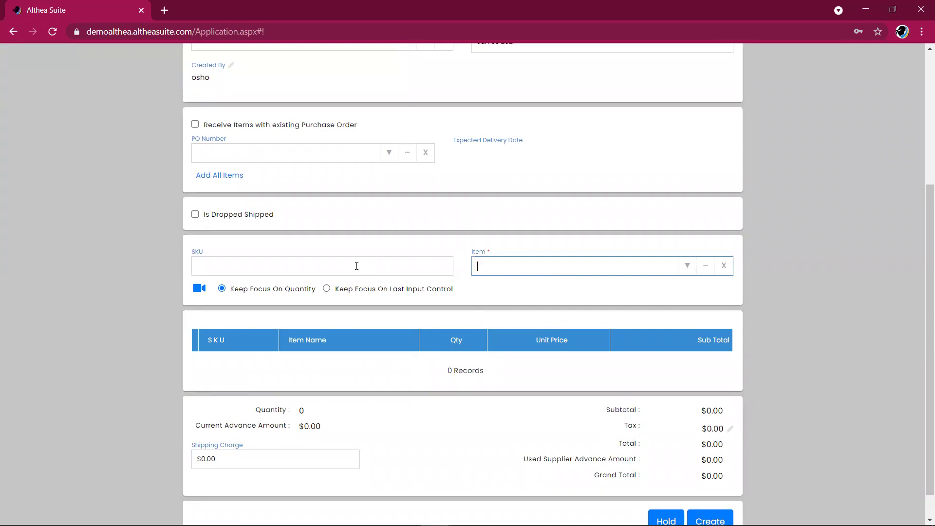
text(chemi)
click(523, 287)
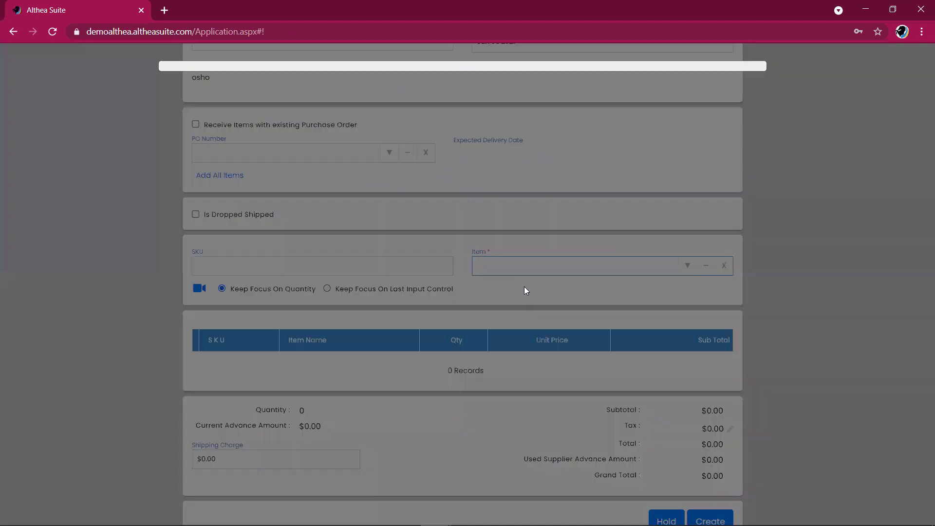
Add a new Chemical A batch numbered 787447 with Mar 02 2021 as its manufacturing date.
click(247, 203)
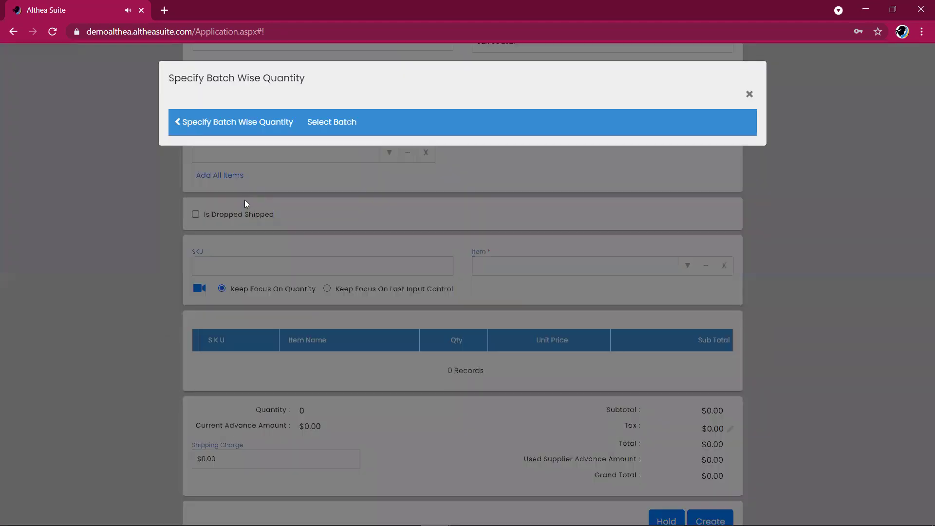
text(787447)
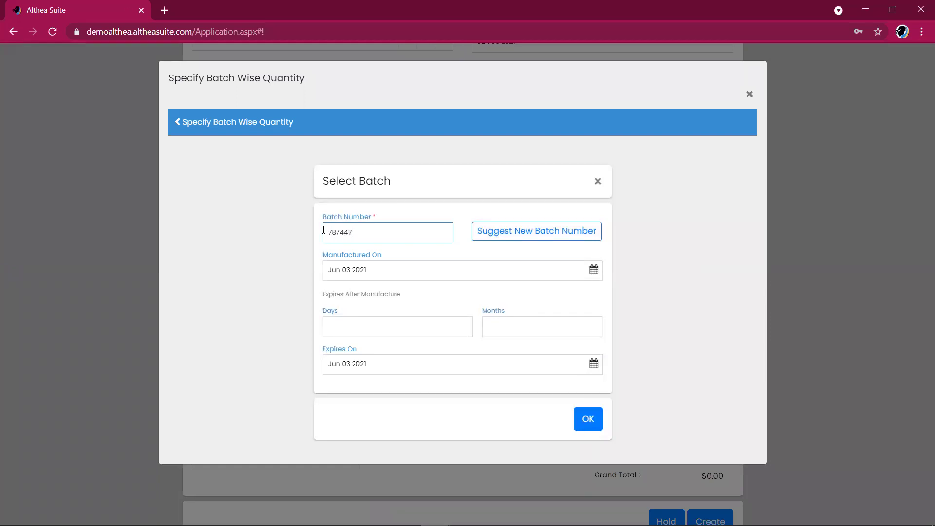
click(406, 277)
click(340, 292)
click(340, 292)
click(340, 292)
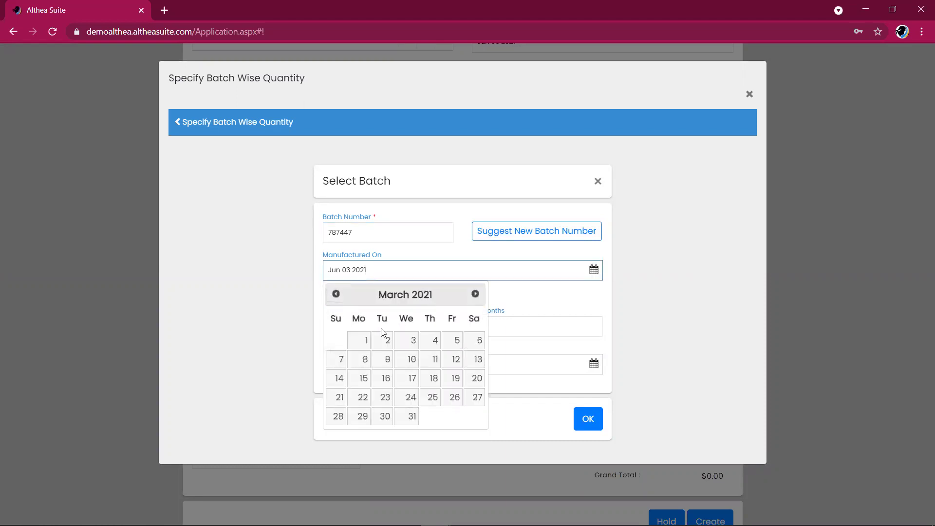
click(393, 343)
Set batch 787447 to expire 11 months after manufacture and confirm the batch.
click(534, 331)
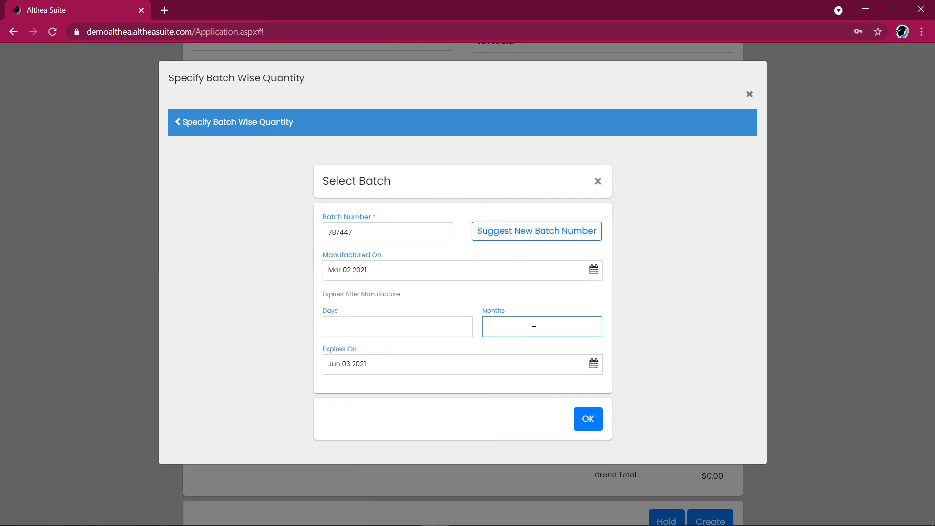
text(10)
key(BackSpace)
key(BackSpace)
text(11)
click(582, 422)
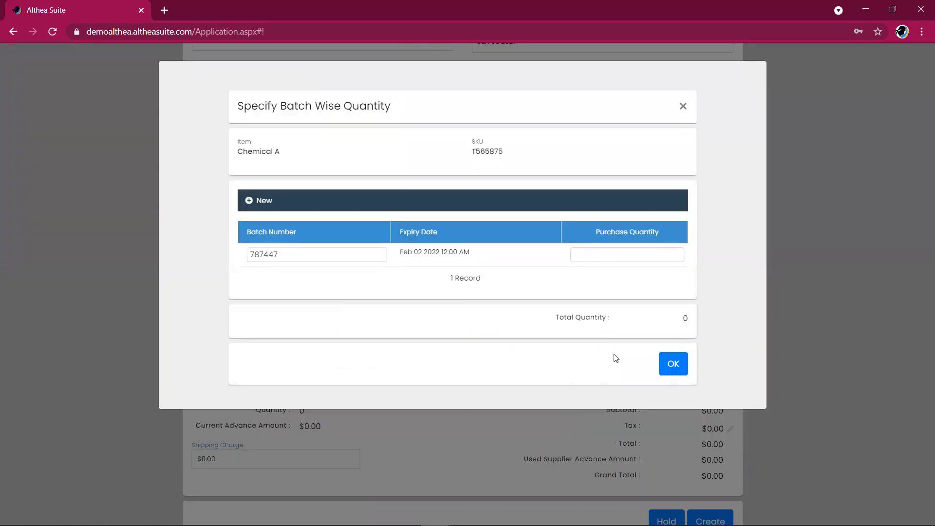
Set the purchase quantity of batch 787447 to 30 and create the Kotlin Parts Ltd. purchase.
click(606, 255)
text(30)
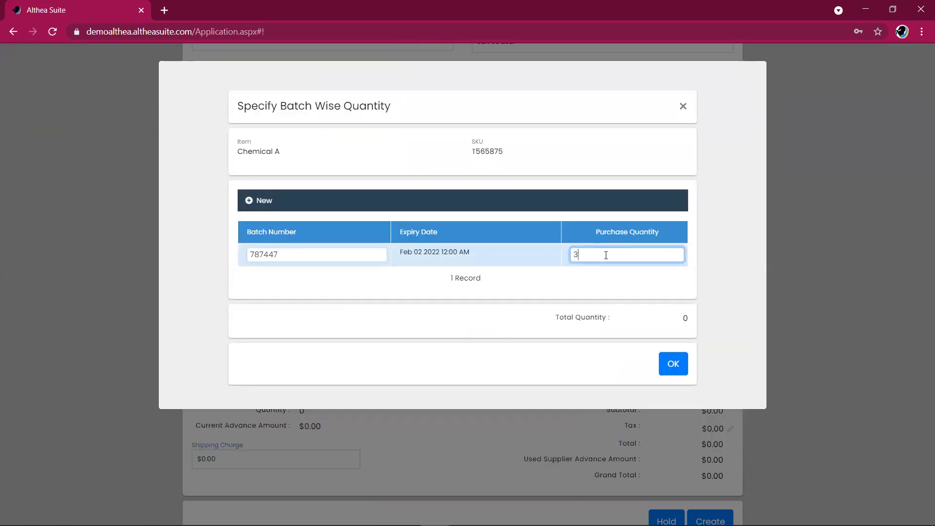
click(666, 356)
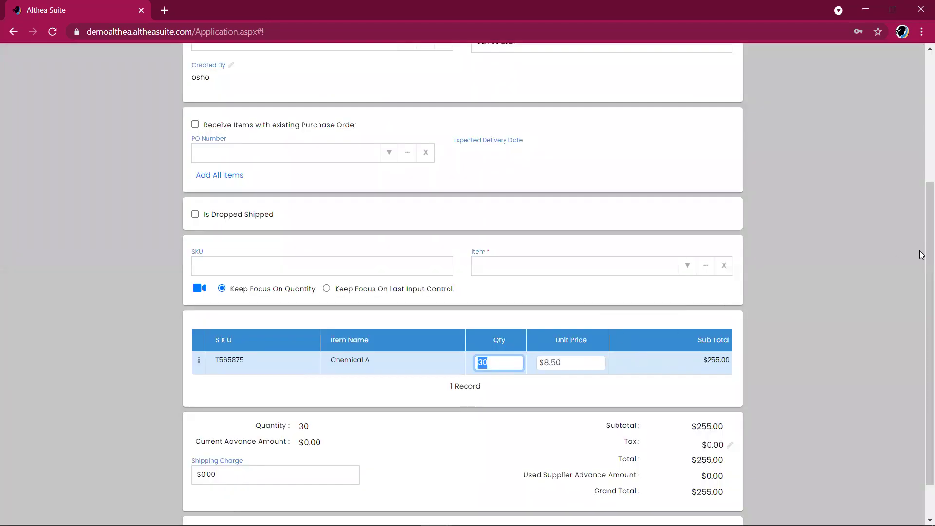
scroll(804, 361, down, 1)
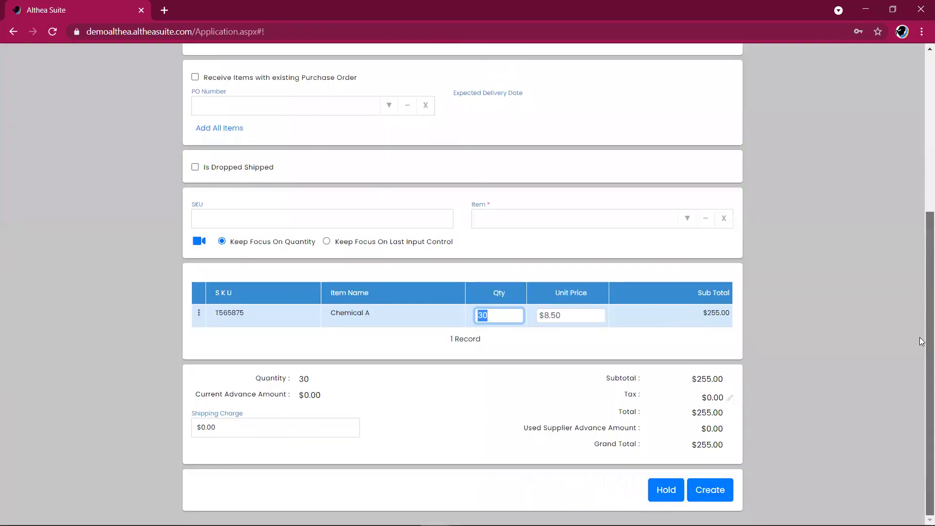
click(716, 492)
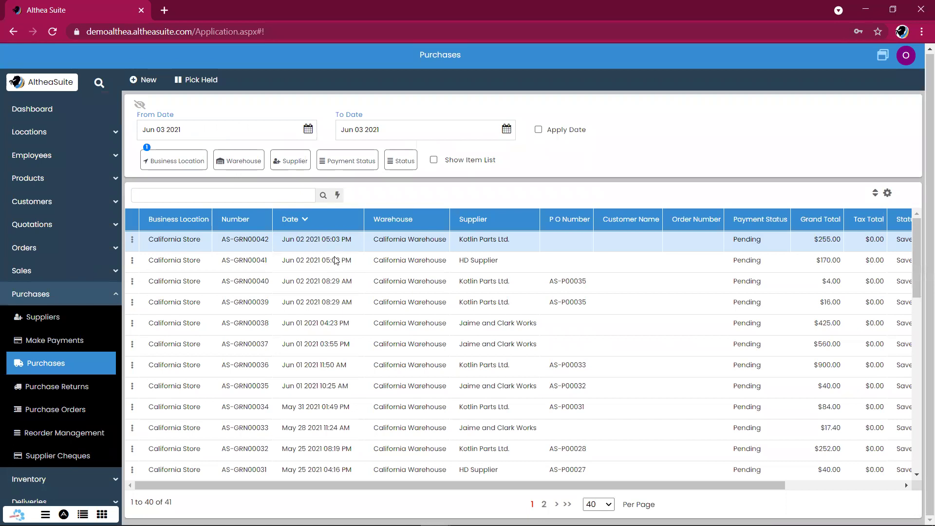
Select the HD Supplier purchase in the list, then open the inventory stock of the California Warehouse.
click(336, 261)
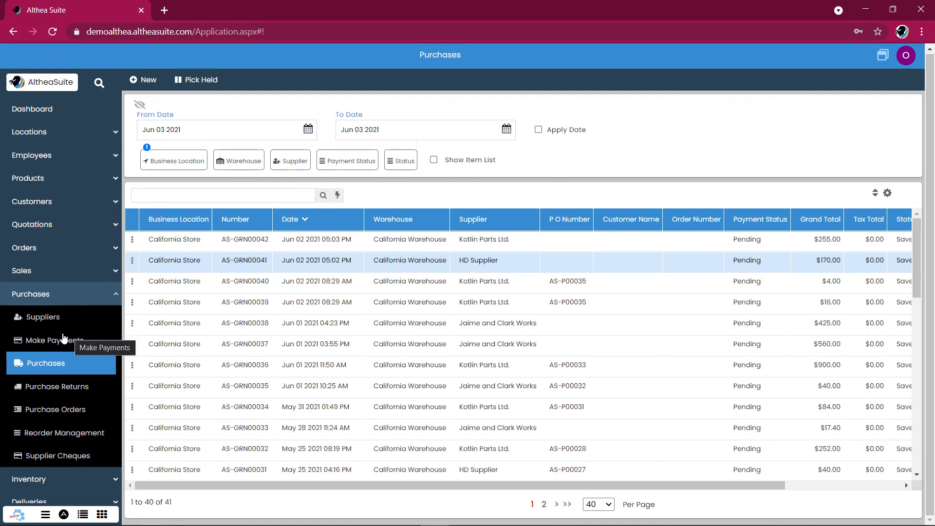
scroll(64, 337, down, 2)
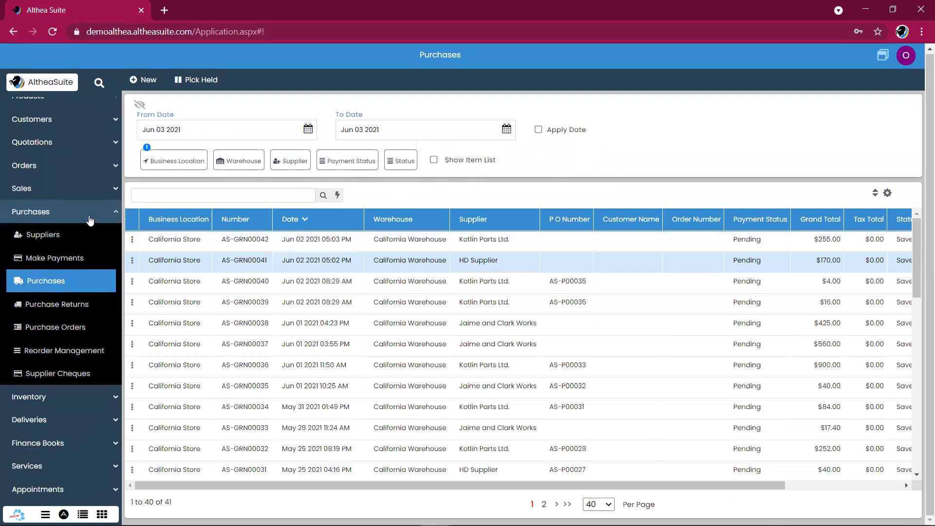
click(90, 221)
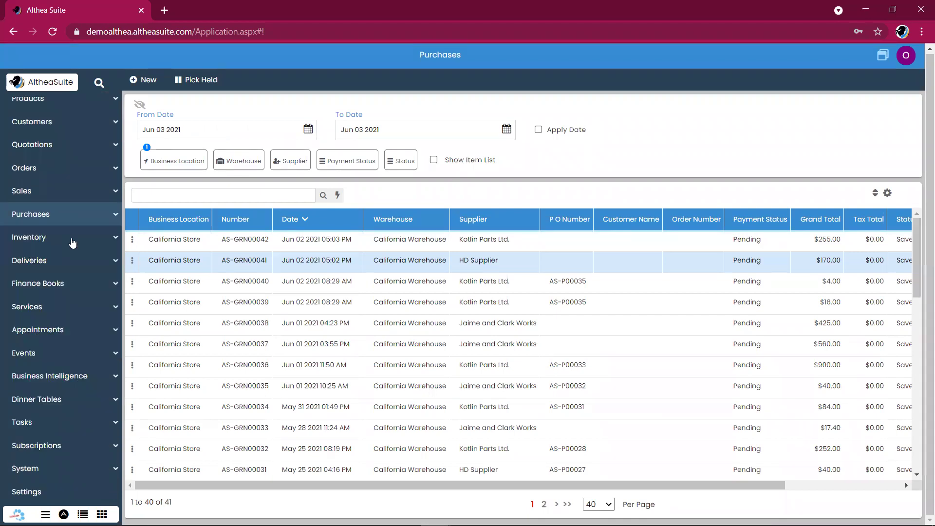
click(73, 242)
scroll(47, 343, down, 2)
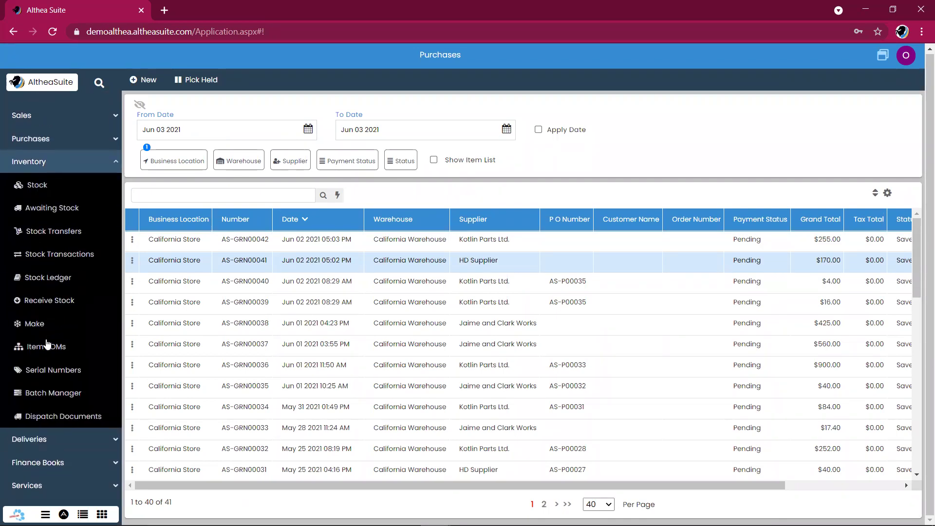
click(62, 191)
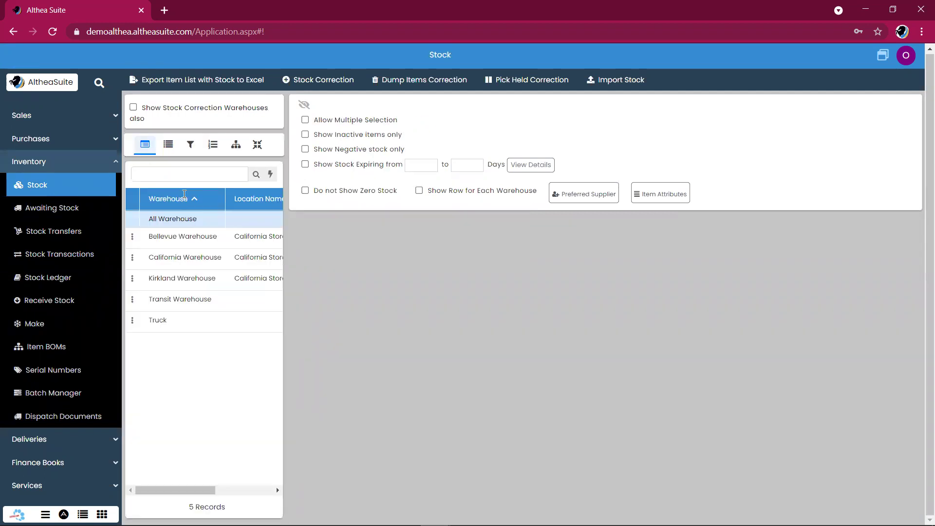
click(175, 260)
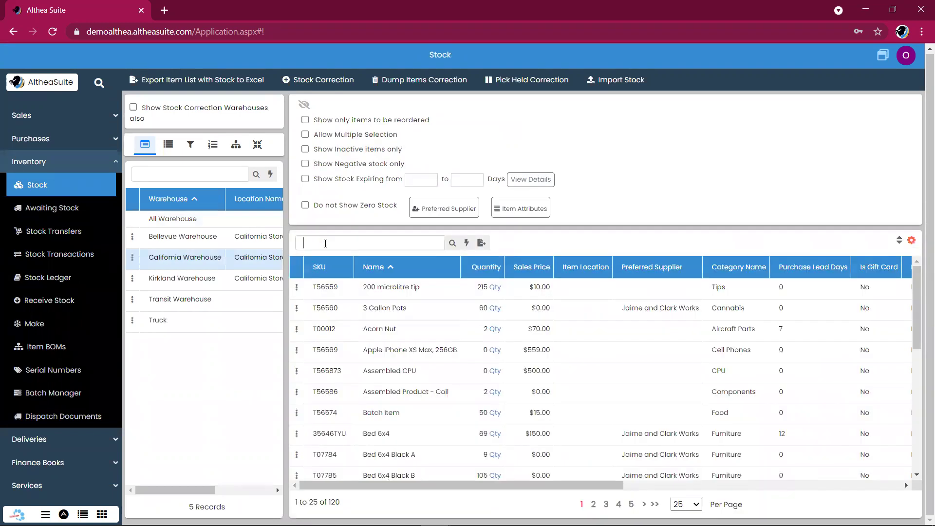
Search the California Warehouse stock for "chemic" and select Chemical A.
click(326, 243)
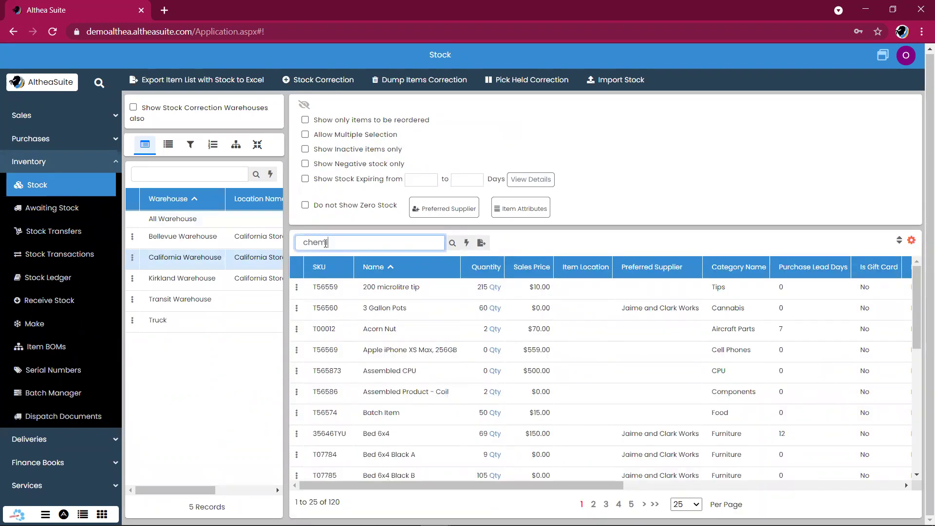
key(Return)
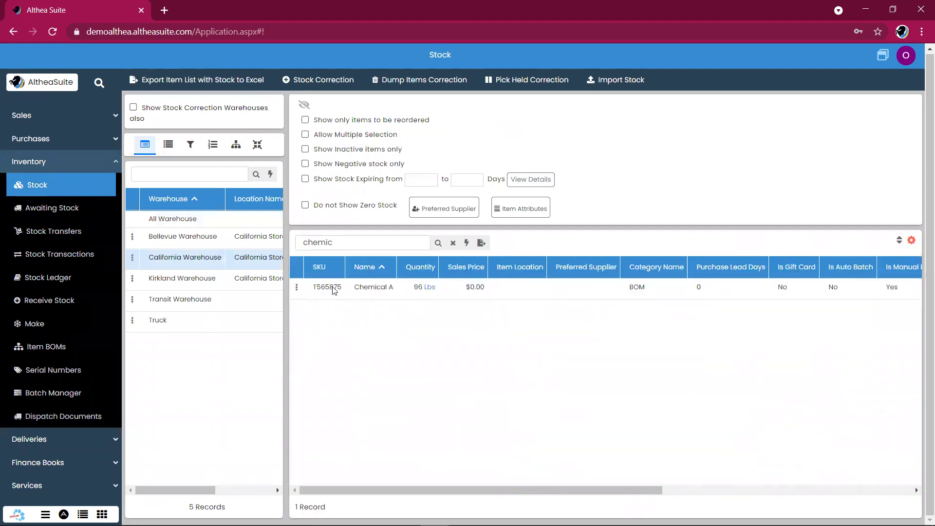
click(334, 290)
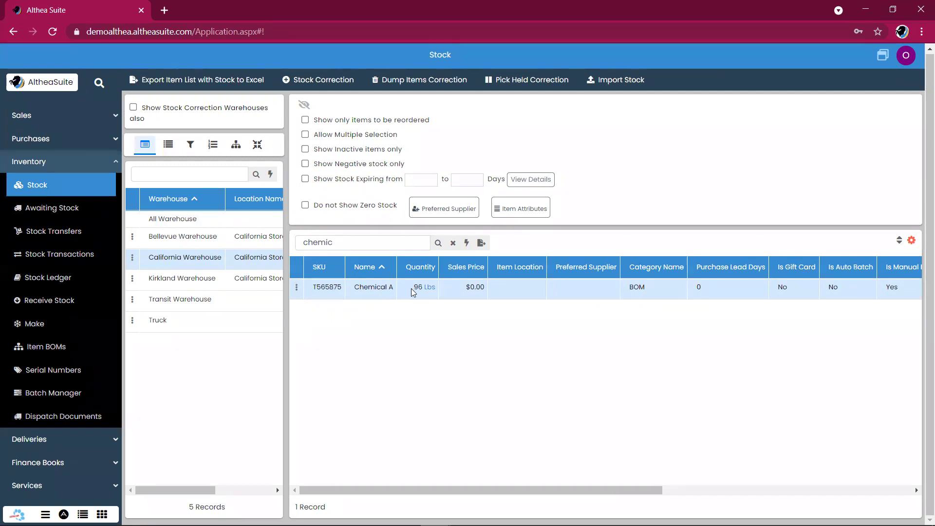
Show the batches of Chemical A and examine their quantities, batch numbers, expiry and manufacturing dates and suppliers.
click(296, 287)
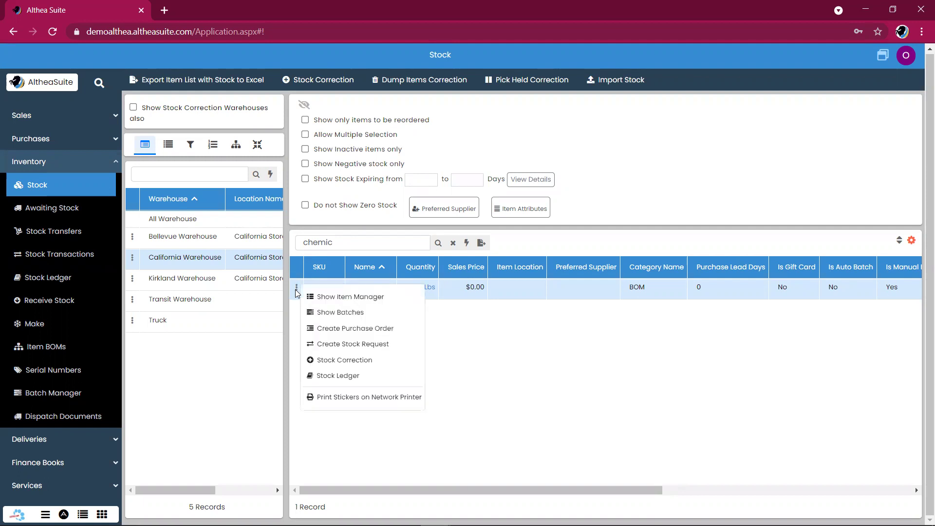
click(325, 313)
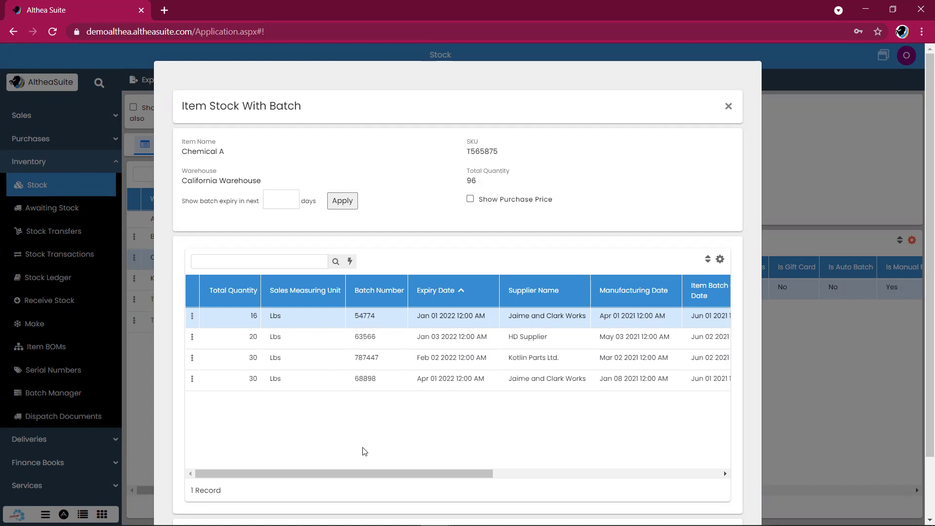
drag(395, 477, 462, 476)
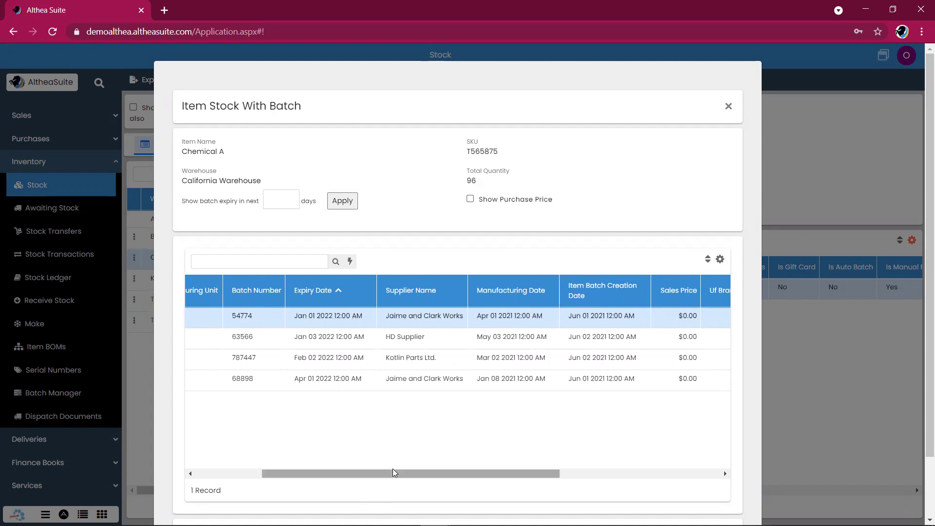
drag(394, 472, 286, 462)
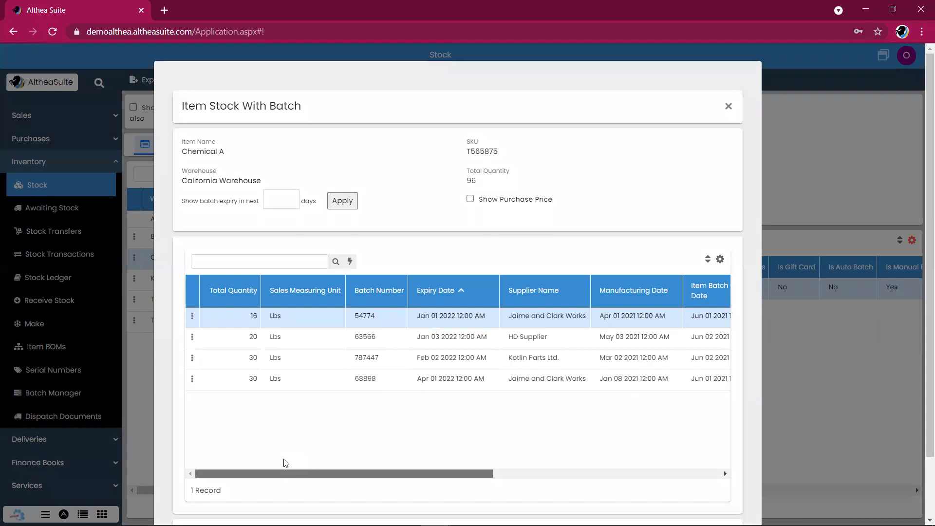
drag(340, 472, 435, 473)
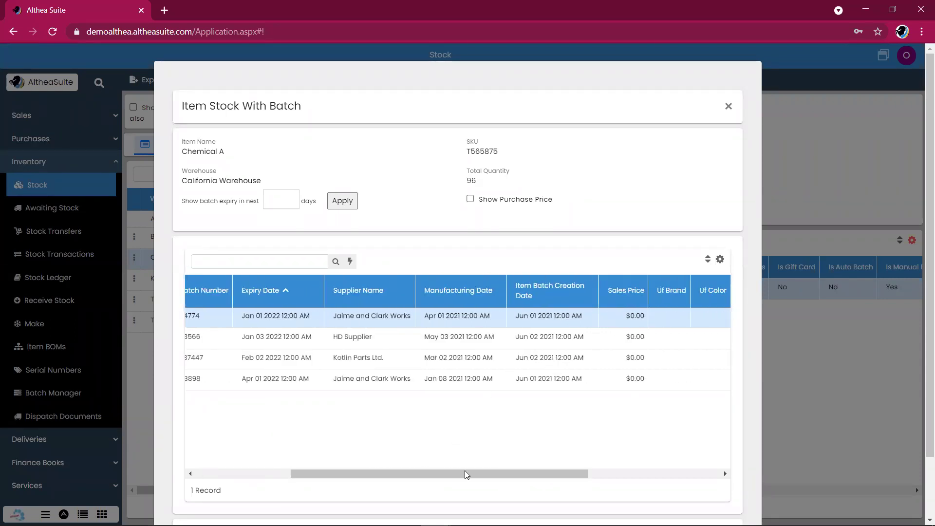
drag(466, 476, 641, 466)
drag(388, 453, 327, 449)
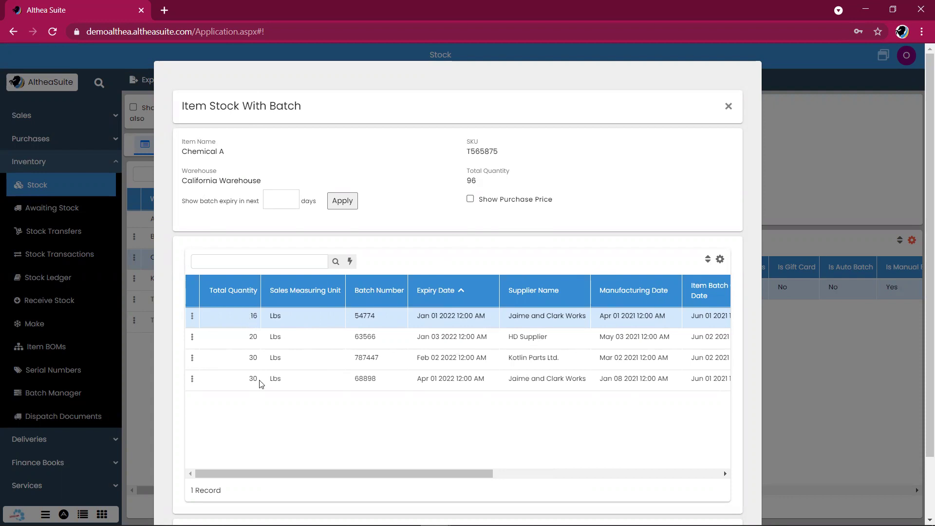
click(729, 106)
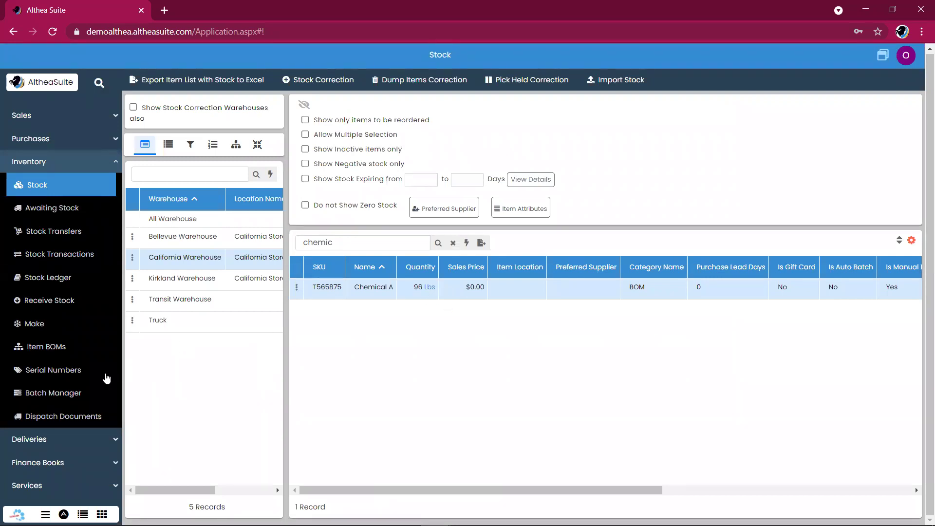
Open the Batch Manager and limit its batch list to the California Warehouse.
click(64, 400)
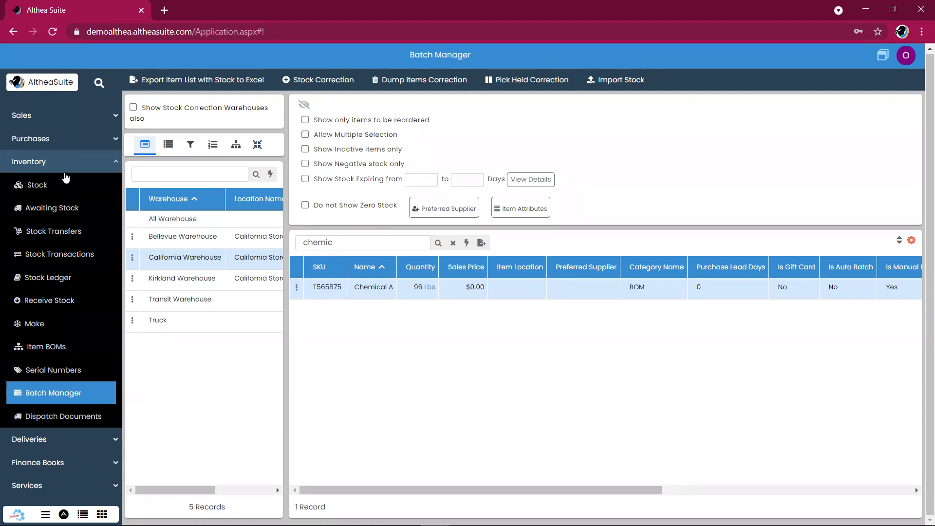
click(61, 392)
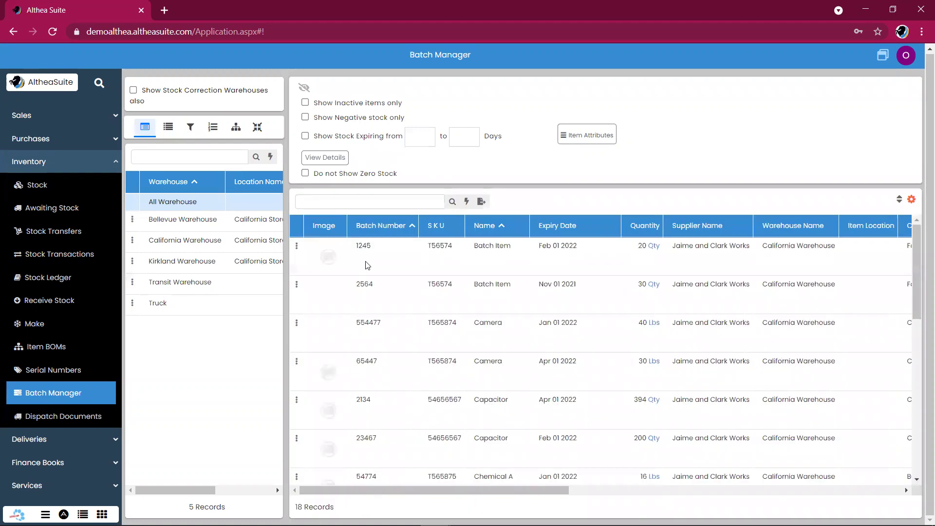
click(367, 264)
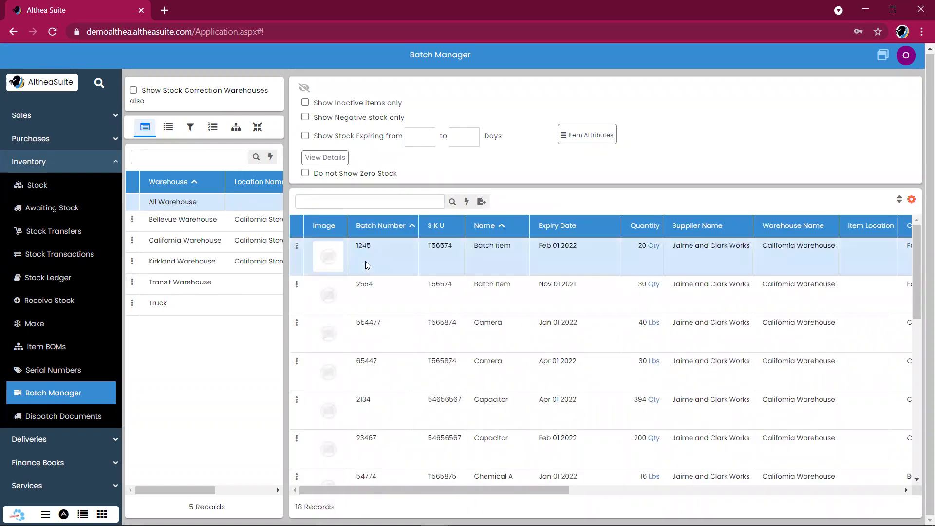
click(219, 243)
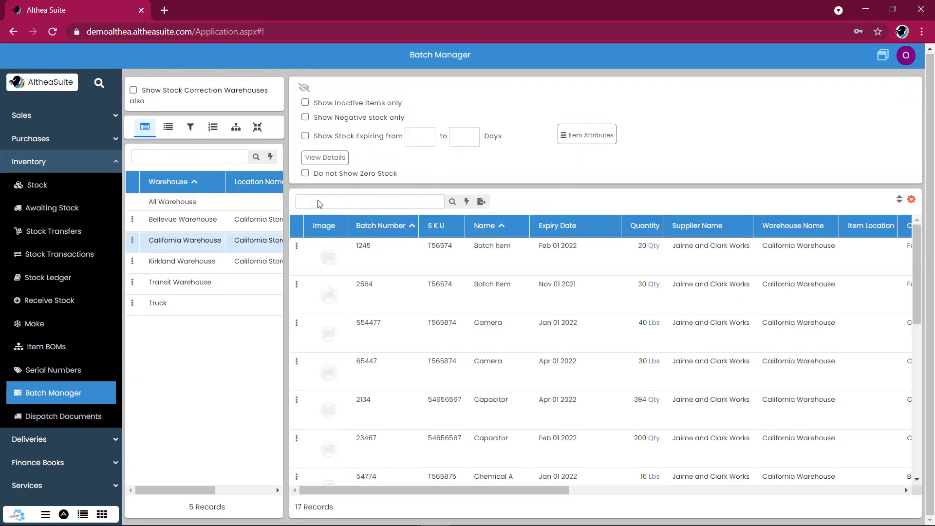
Copy the supplier name Jaime and Clark Works from batch 1245 and search the batch list for it.
click(331, 200)
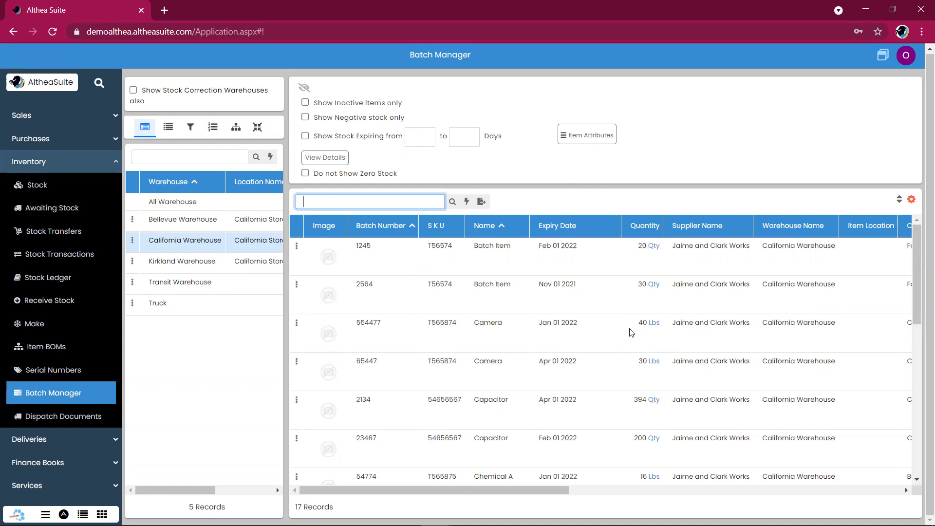
mouse_move(917, 255)
mouse_down()
mouse_move(919, 316)
mouse_move(919, 248)
mouse_up()
drag(674, 251, 749, 250)
key(ctrl+c)
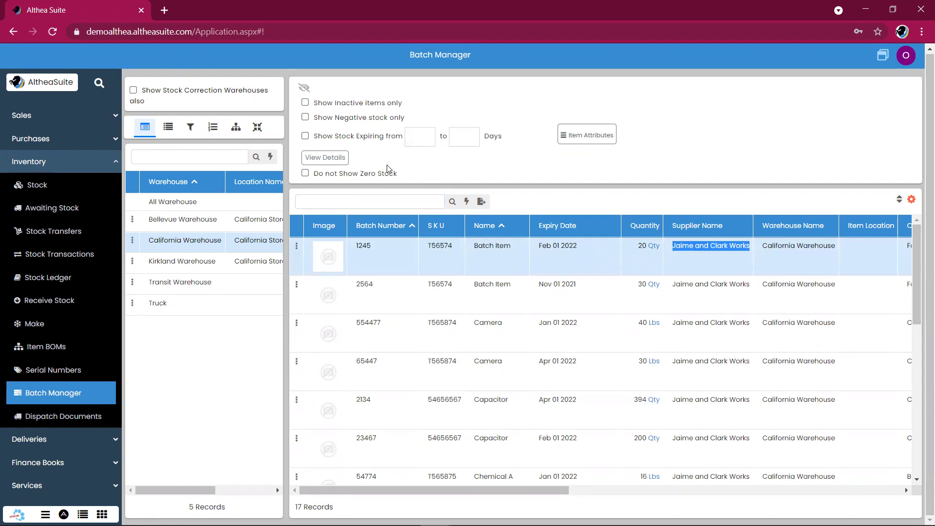
click(364, 199)
key(ctrl+v)
key(Return)
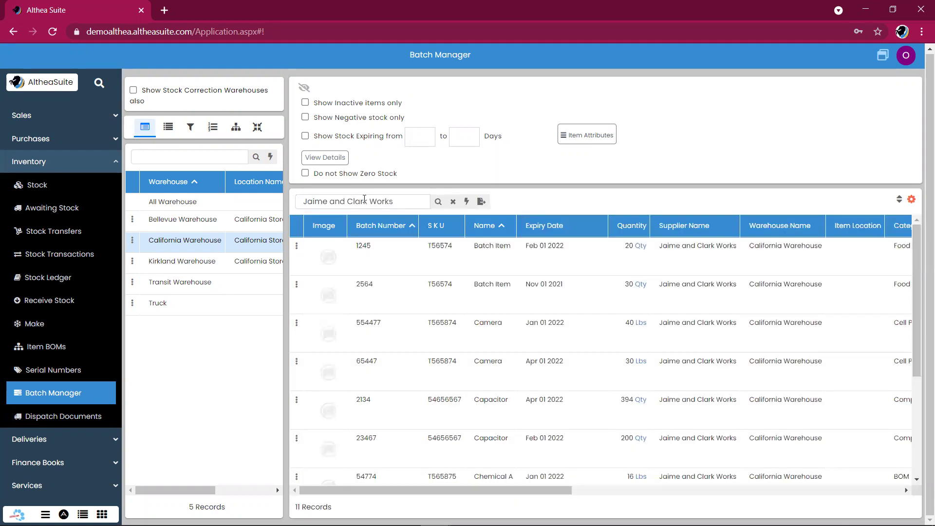
Examine the Batch Item, Camera and Capacitor batches supplied by Jaime and Clark Works.
click(484, 289)
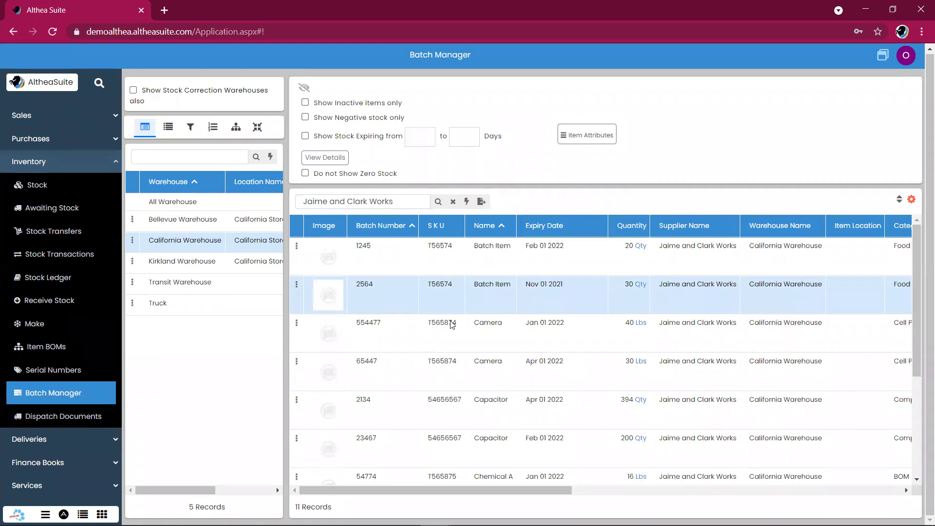
click(486, 330)
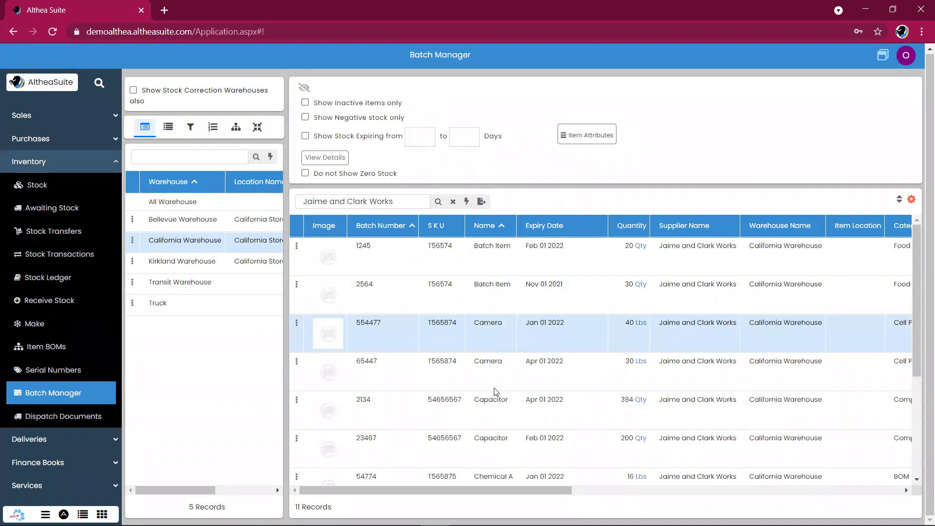
click(495, 388)
click(498, 408)
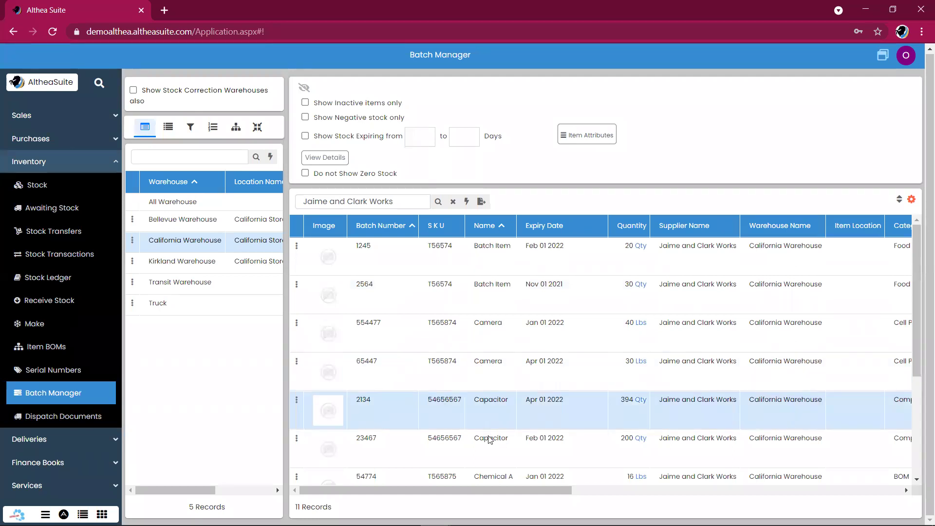
Copy the item name Chemical A from batch 54774 and search the batch list for it in place of the supplier name.
click(490, 440)
scroll(385, 298, down, 1)
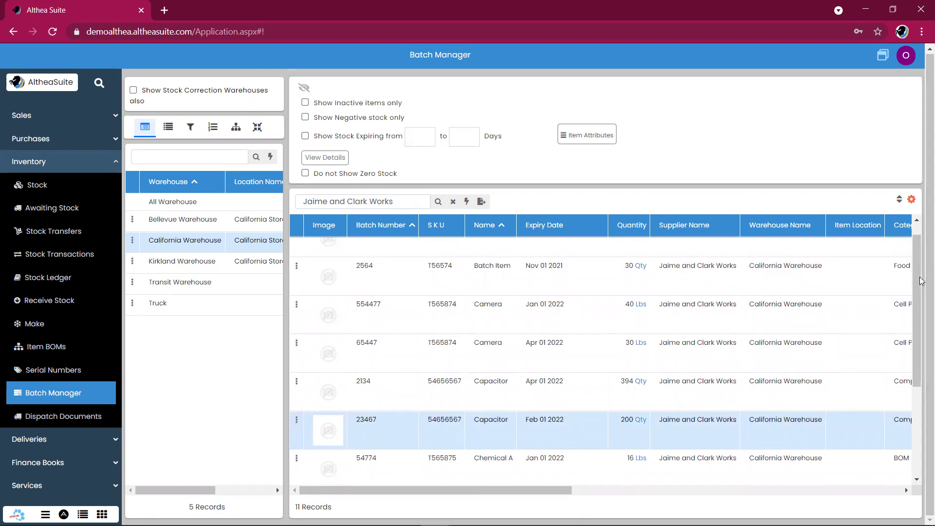
drag(922, 312, 922, 344)
scroll(922, 343, down, 2)
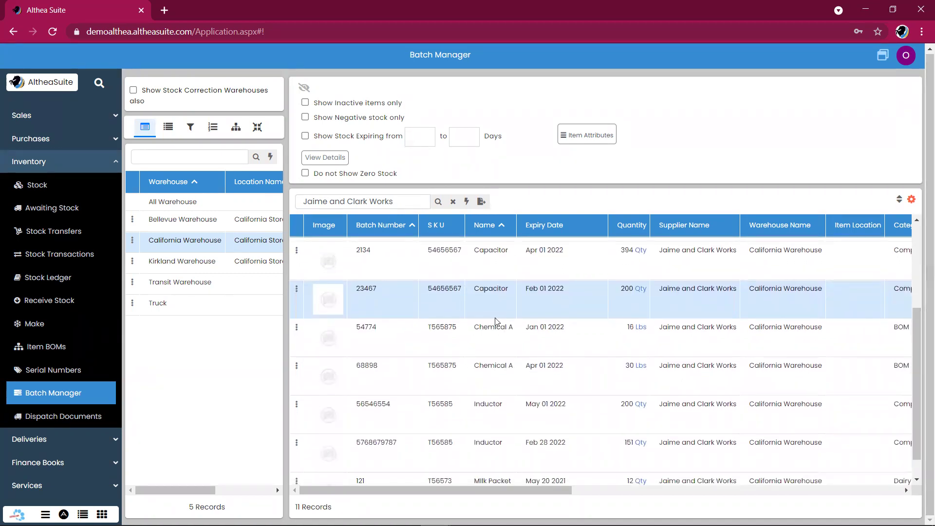
drag(475, 329, 516, 330)
key(ctrl+c)
drag(406, 202, 286, 203)
key(ctrl+v)
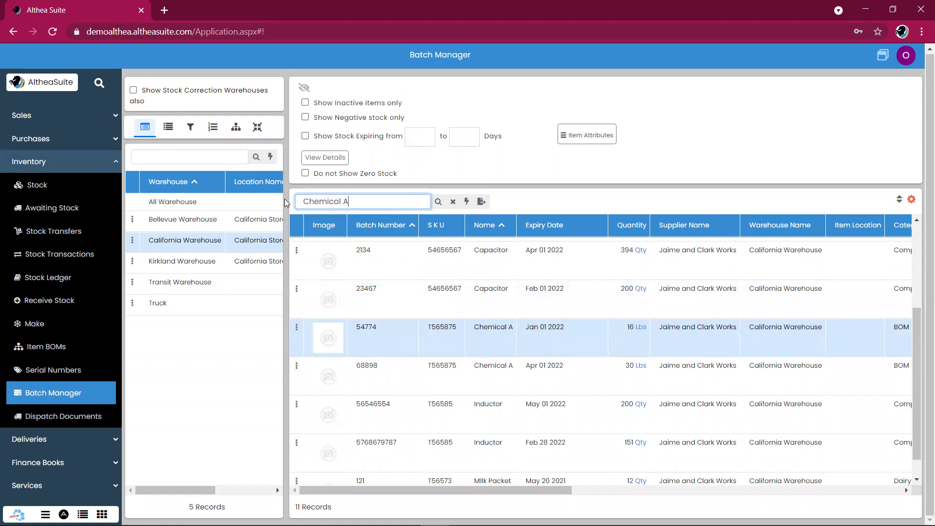
click(439, 203)
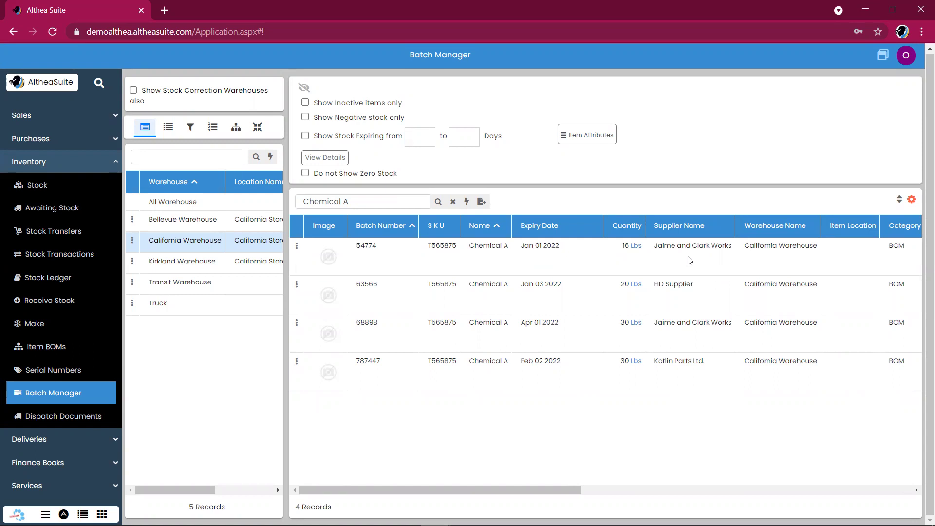
Compare the suppliers, batch numbers, expiry dates, quantities and creation dates of the Chemical A batches in the California Warehouse.
click(687, 292)
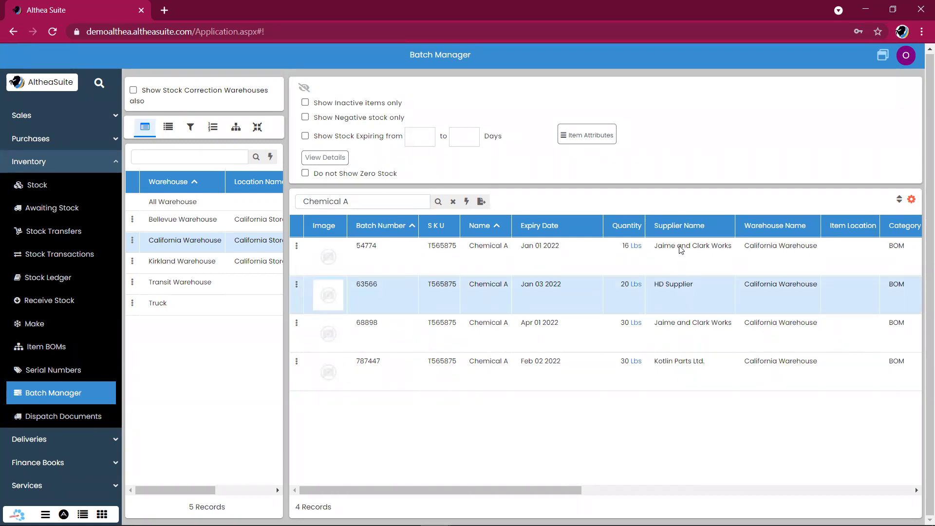
click(681, 250)
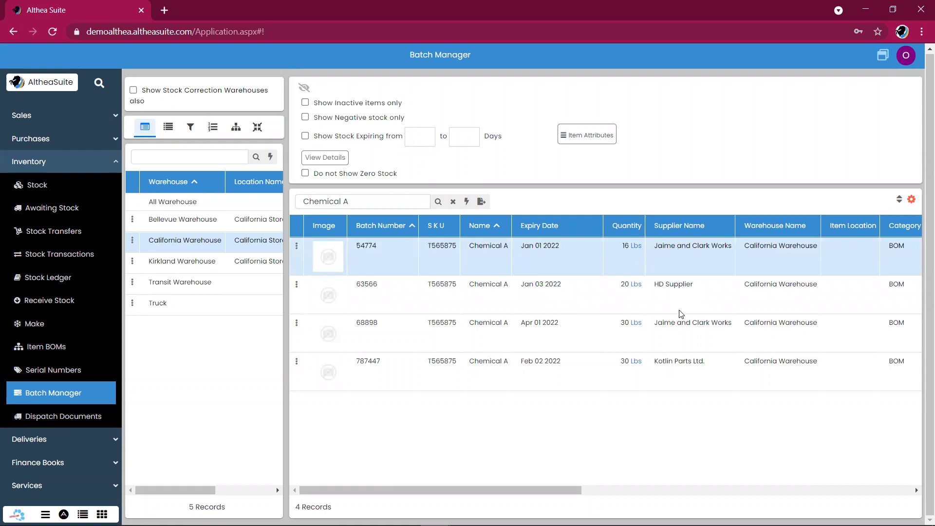
click(675, 369)
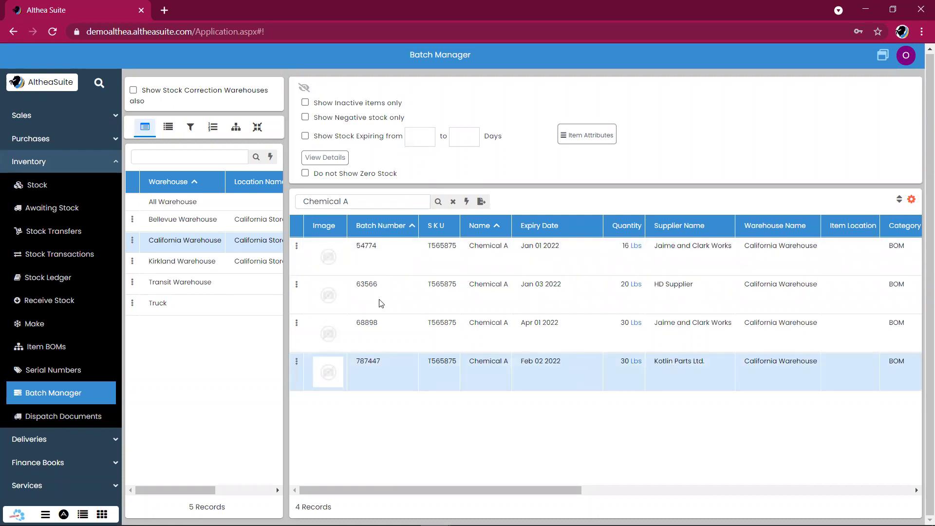
drag(413, 487, 457, 486)
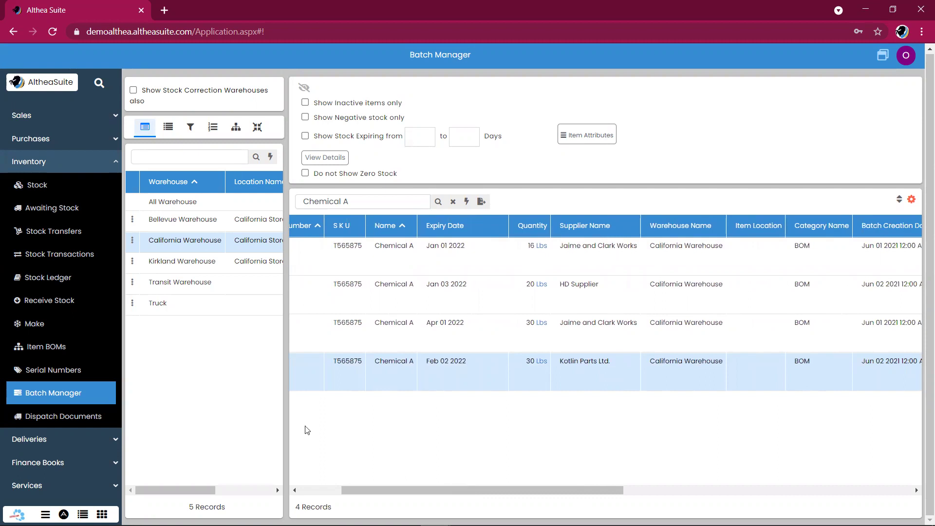
drag(346, 488, 287, 489)
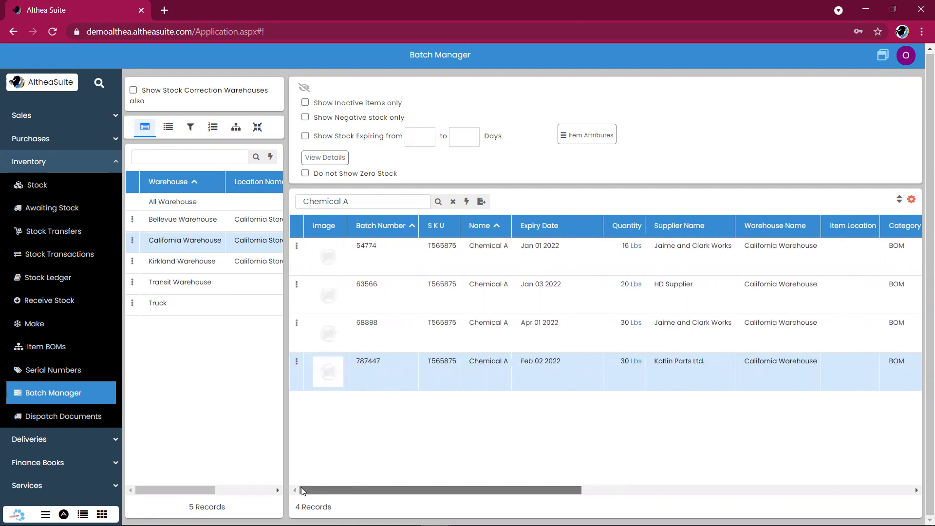